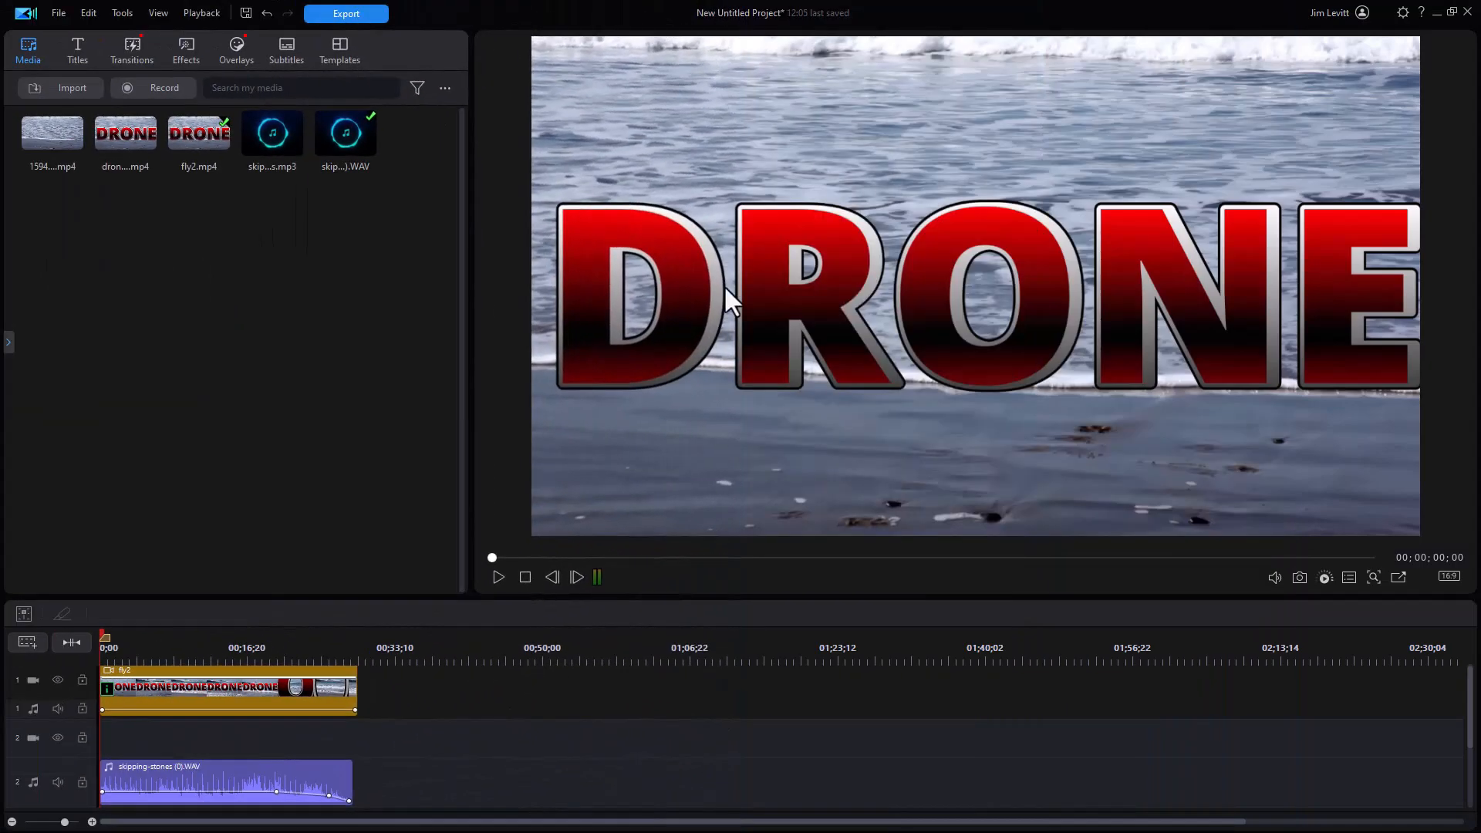
Place the gentleShore video clip on track 1 at 00;56;21, well after the fly2 clip.
left_click_drag(67, 143, 662, 652)
left_click(603, 647)
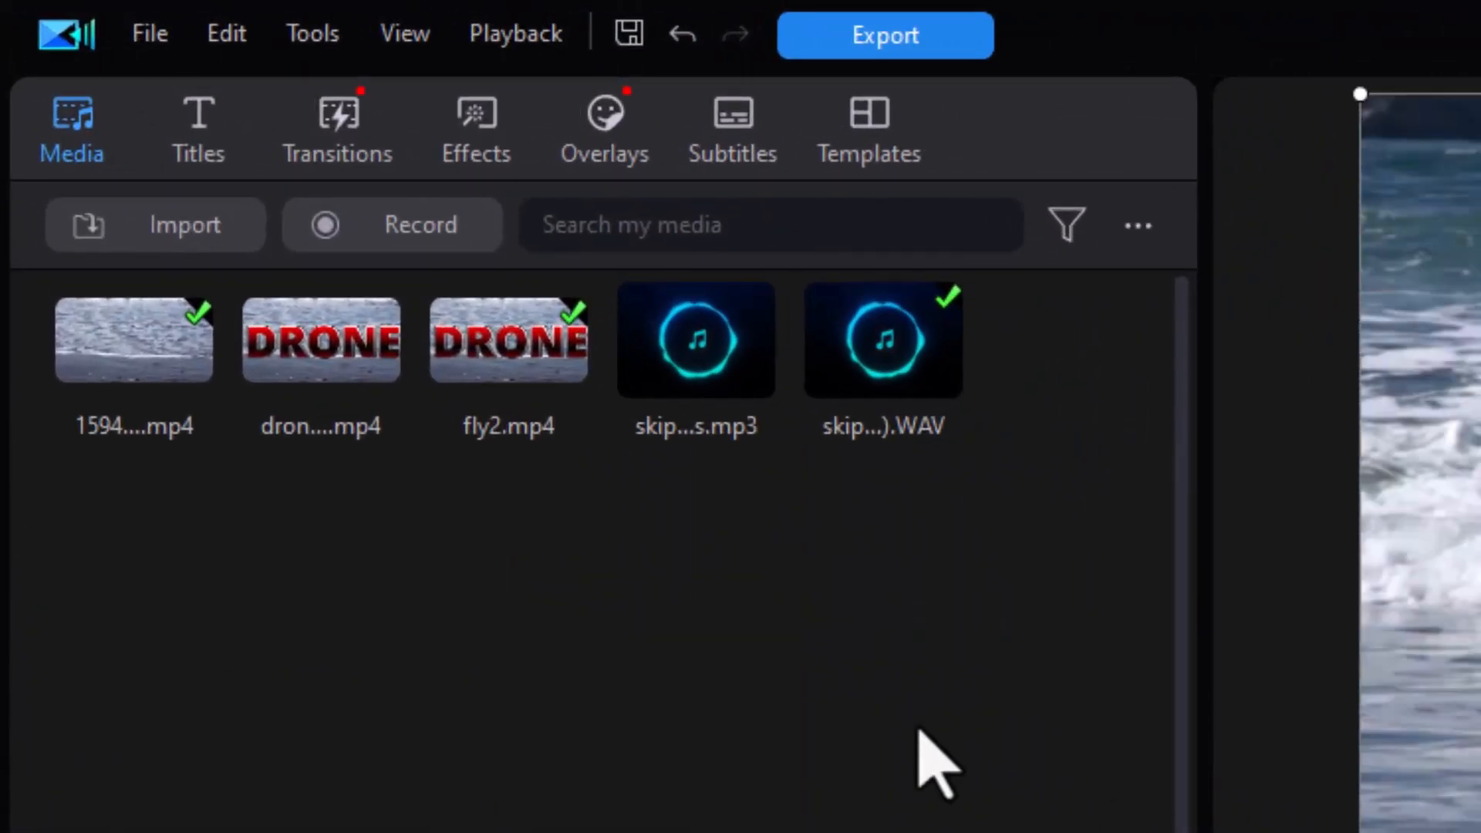
Add the custom EXTREME1 title on track 2 beneath the gentleShore clip and extend it to the clip's full length.
left_click(216, 131)
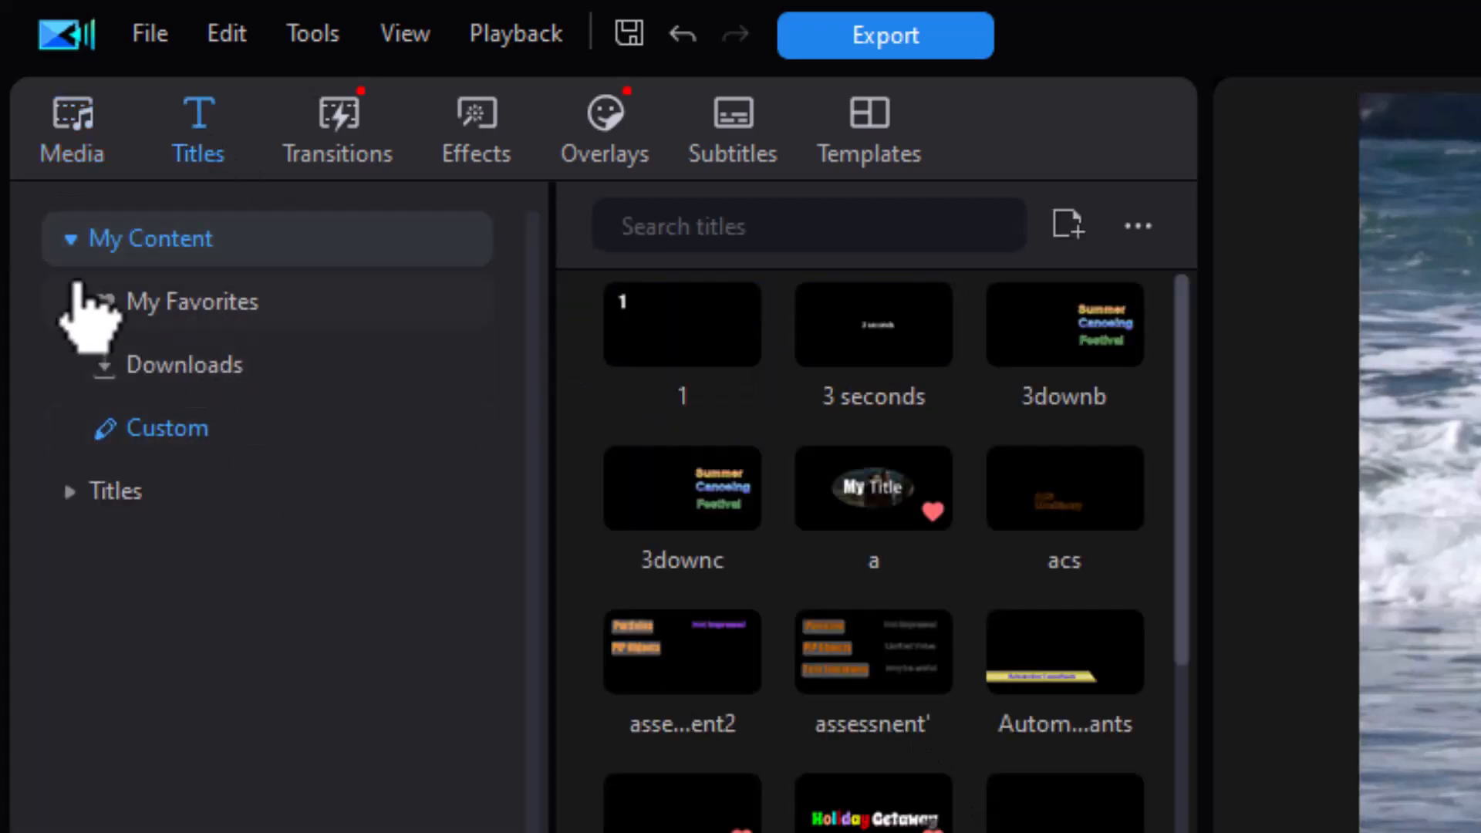
left_click(73, 243)
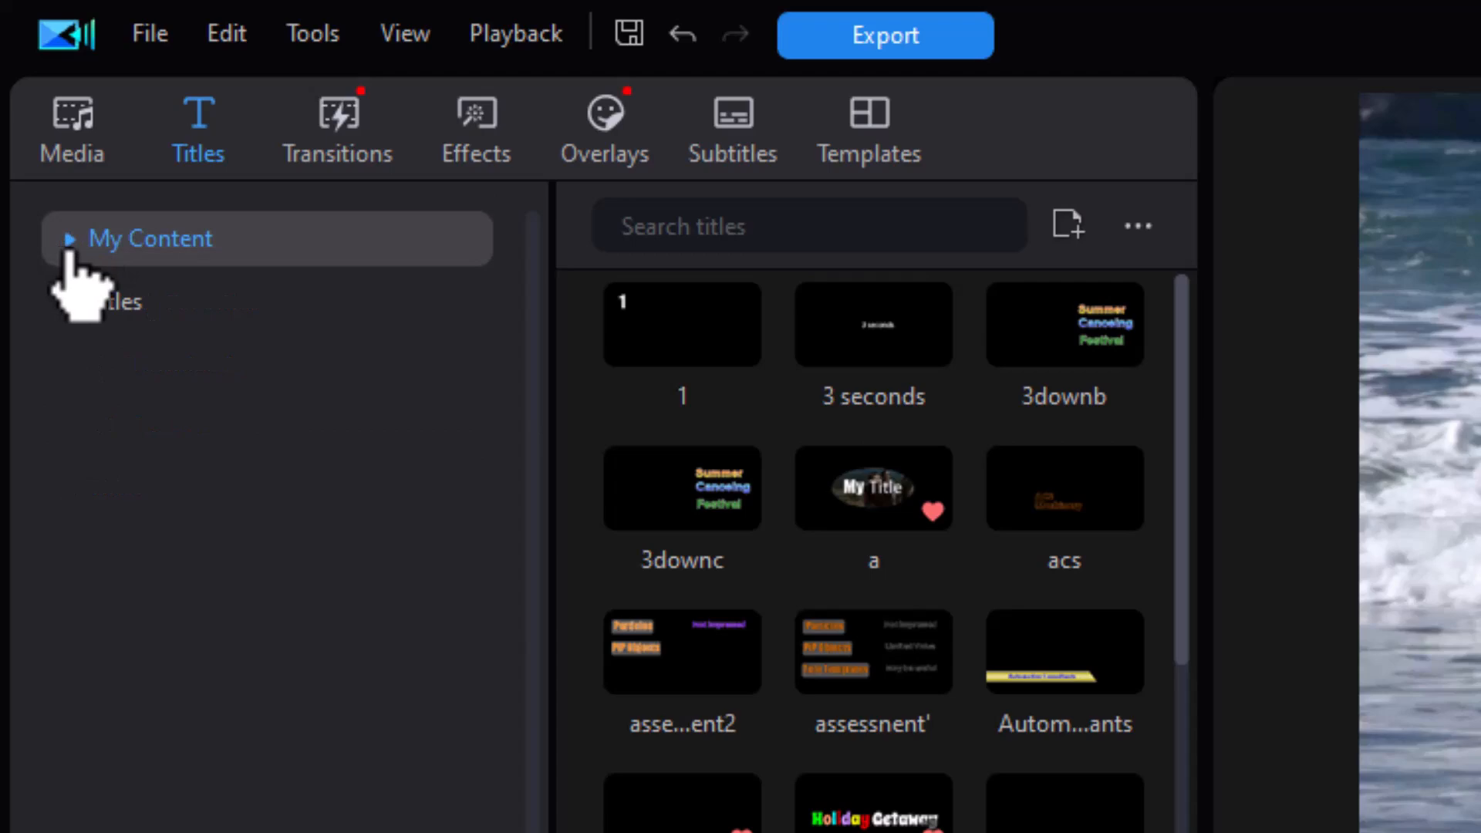
left_click(65, 253)
left_click(239, 432)
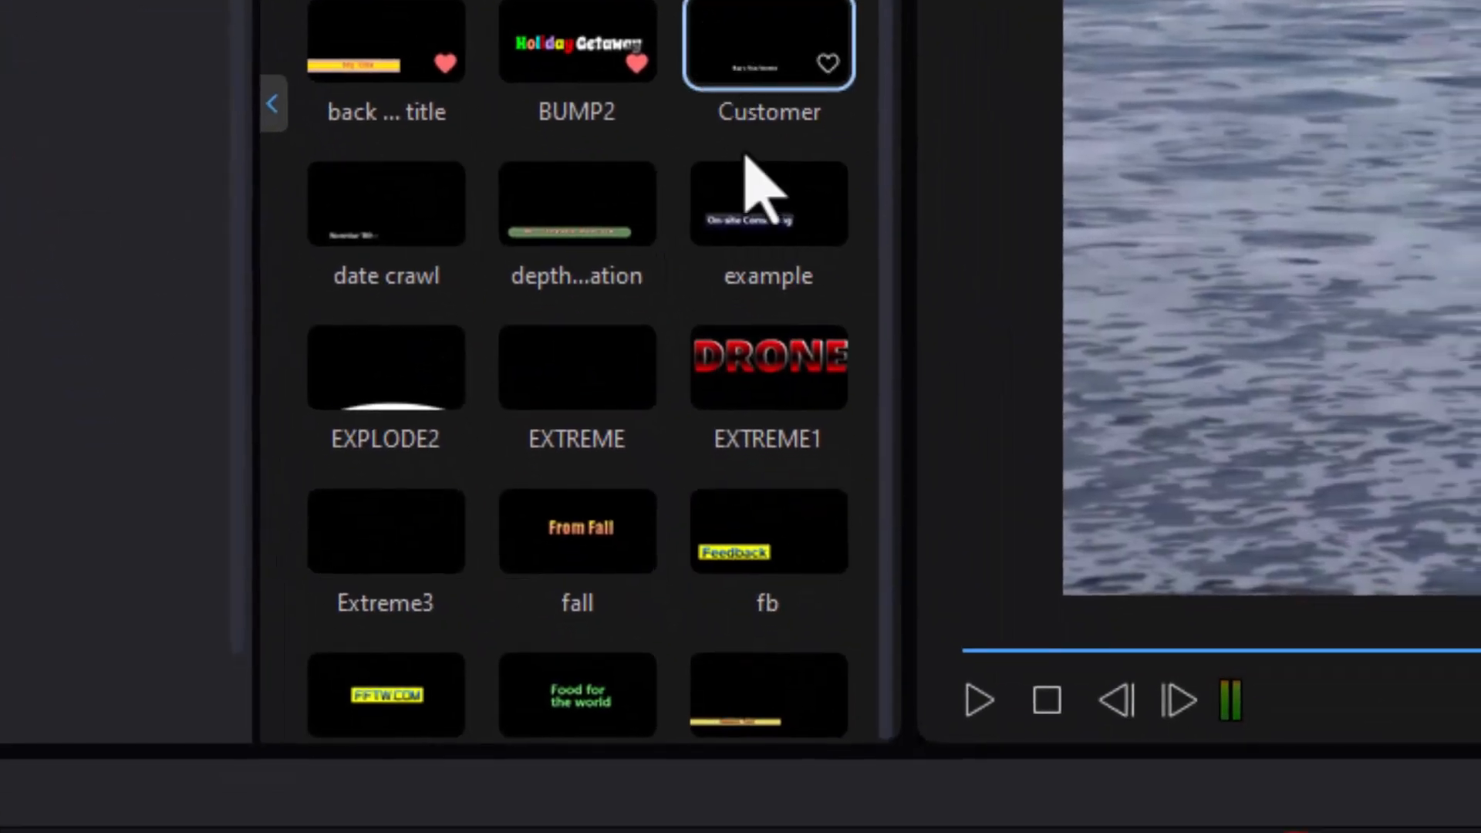
left_click(915, 672)
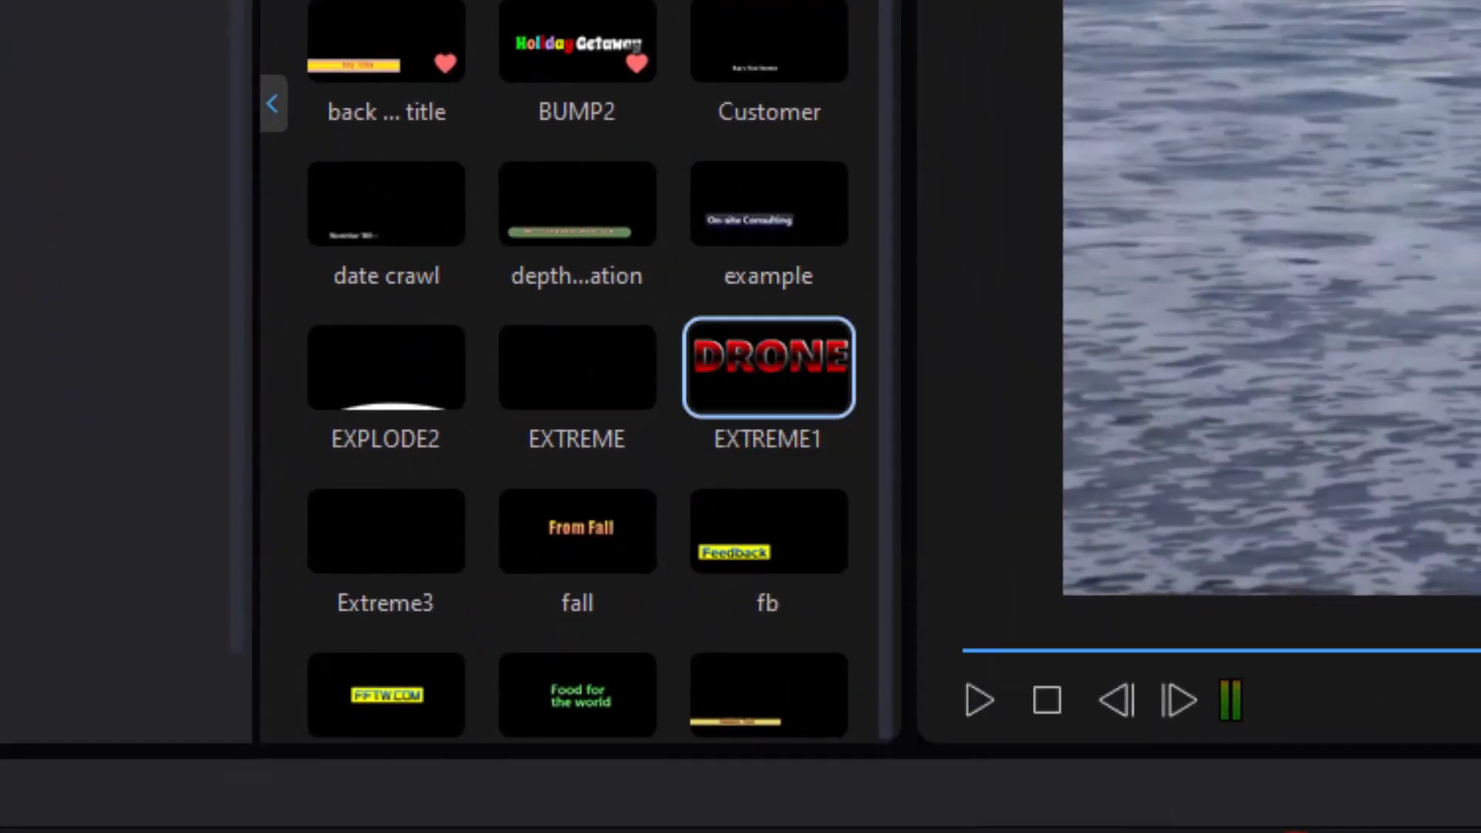
left_click_drag(770, 367, 1396, 832)
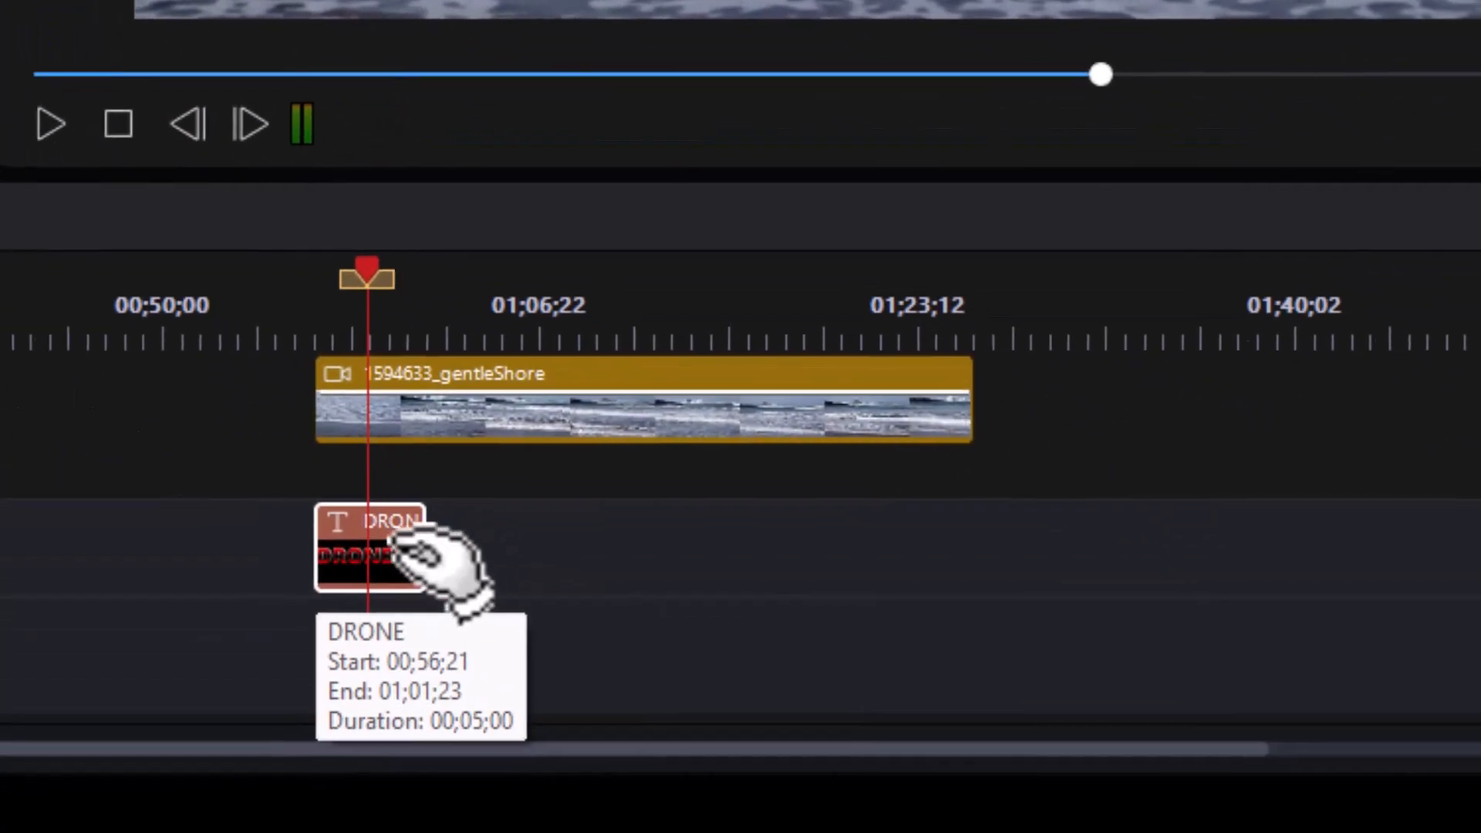
left_click_drag(428, 552, 979, 539)
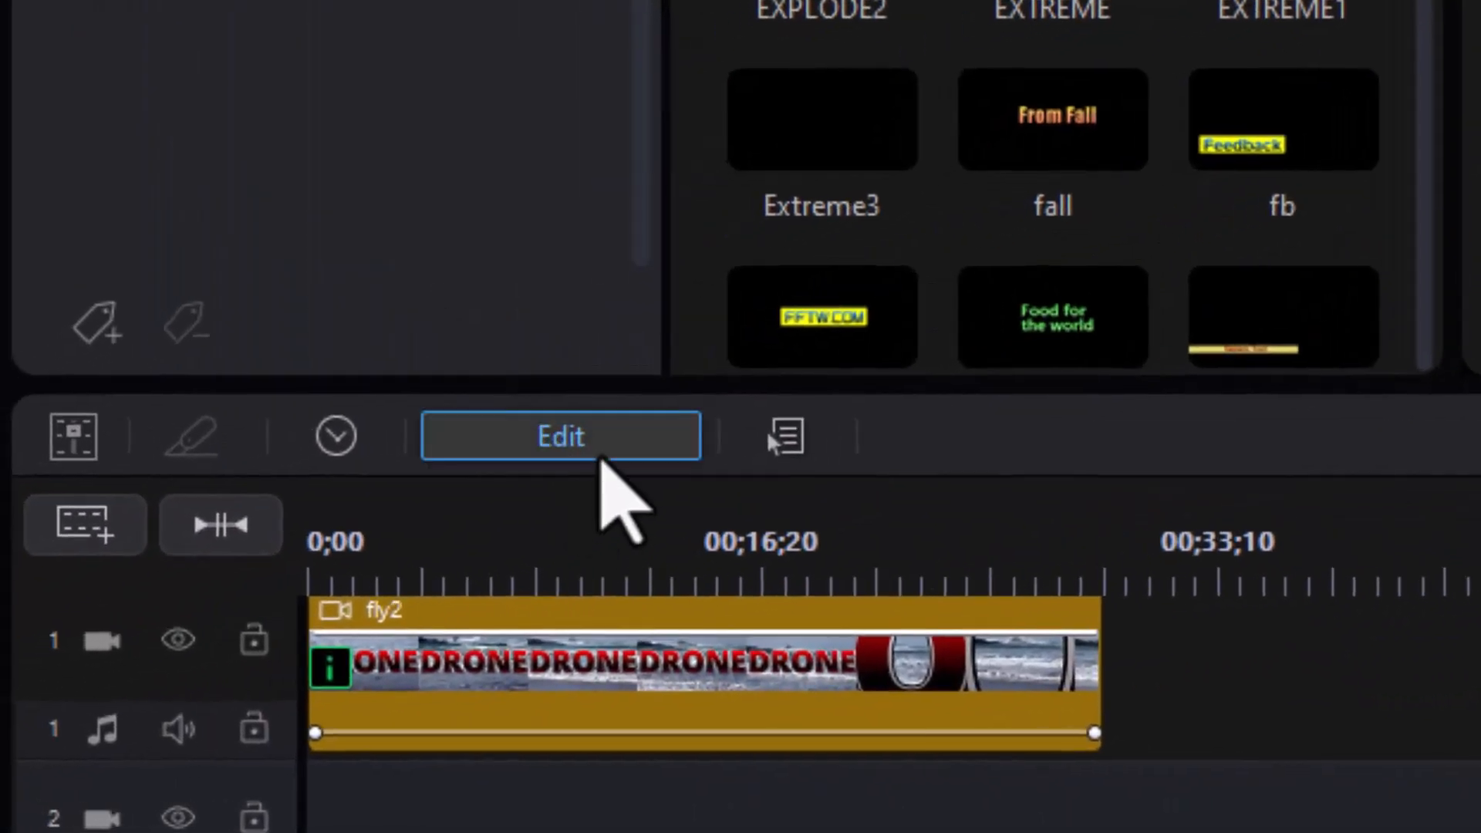
Open the DRONE title in advanced editing and add scale keyframes at 00;00;19;10 and 00;00;00;00.
left_click(577, 443)
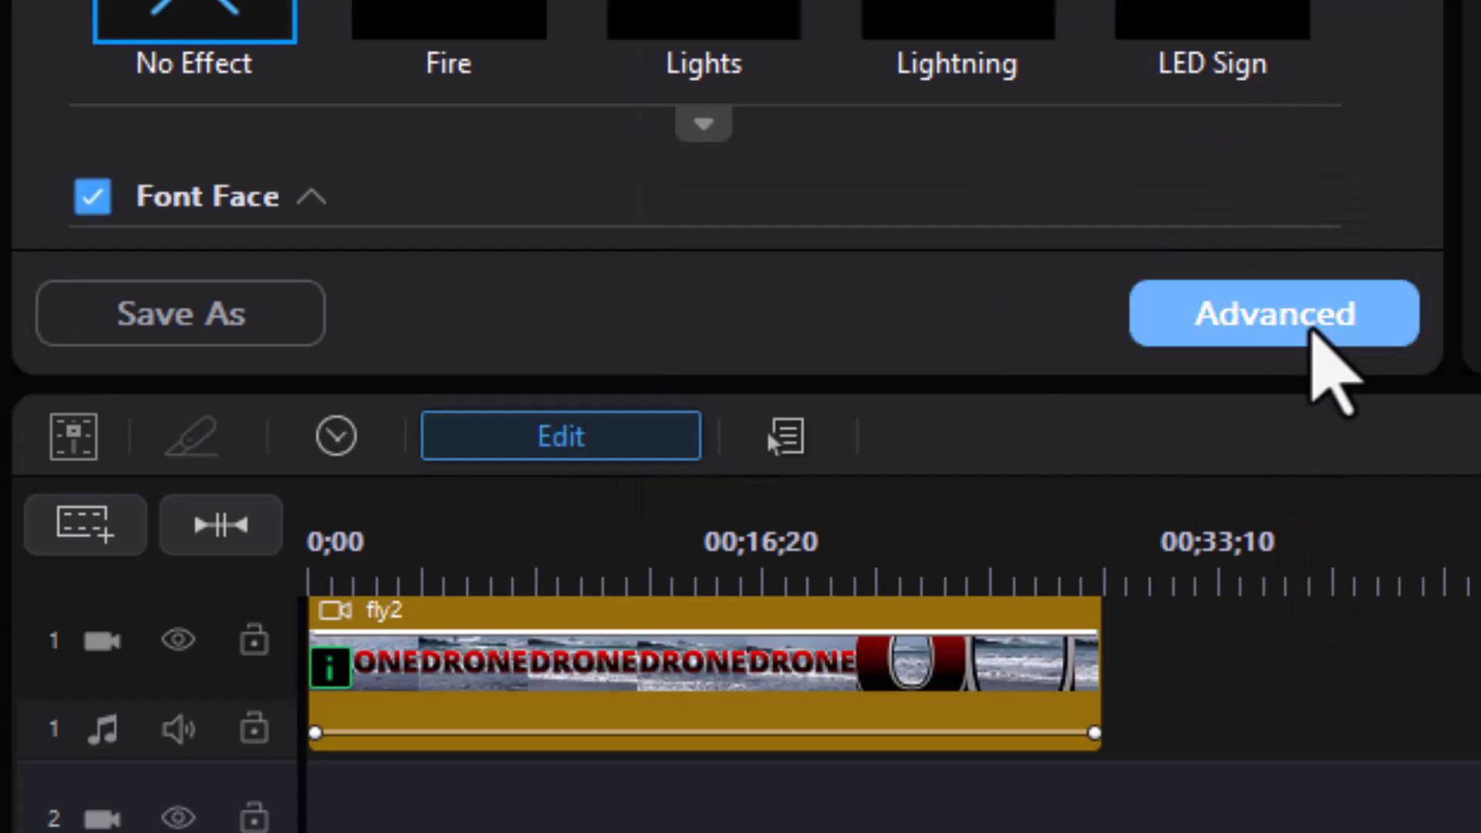
left_click(1340, 318)
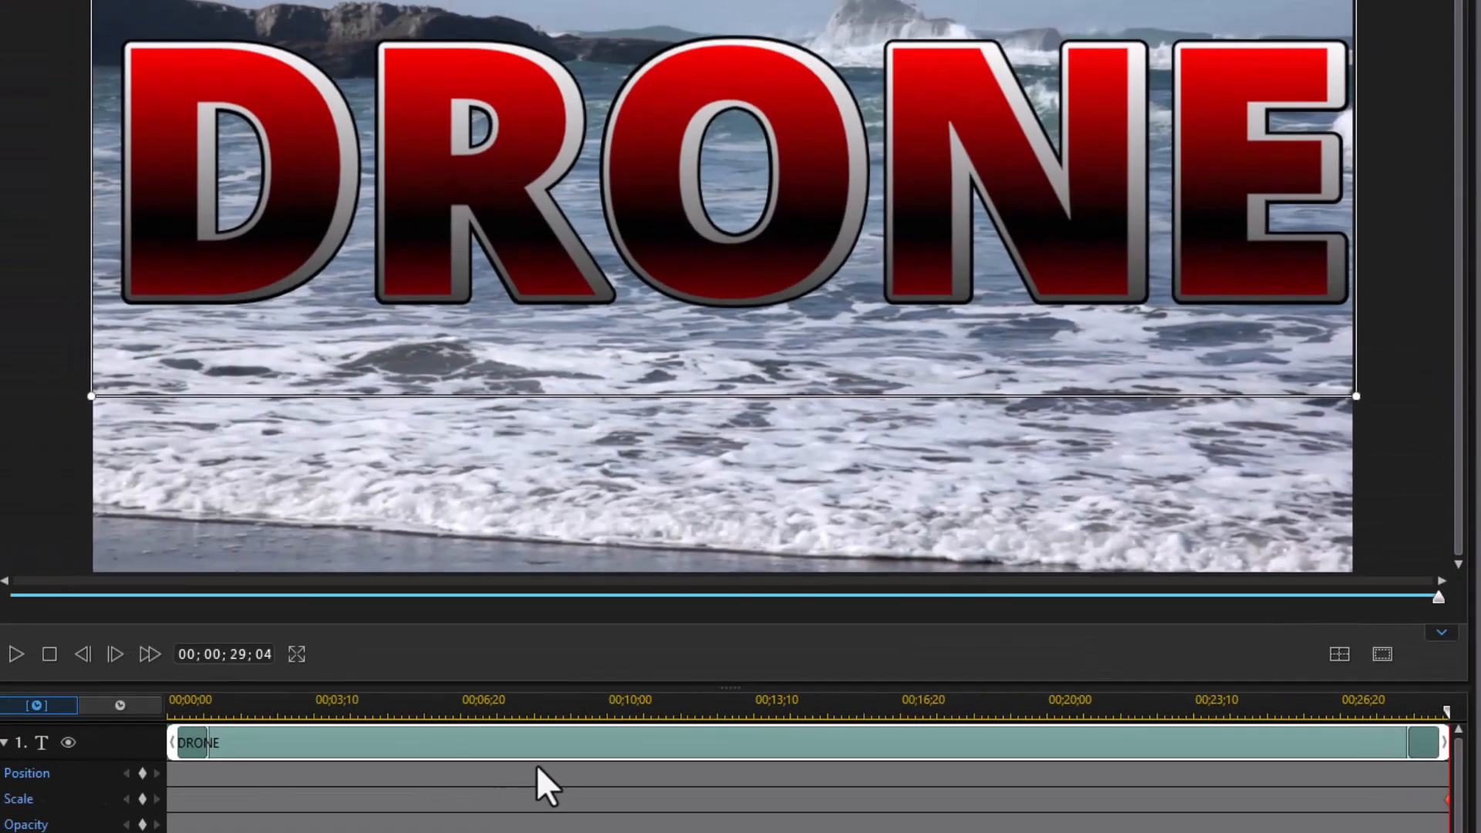
left_click(1017, 704)
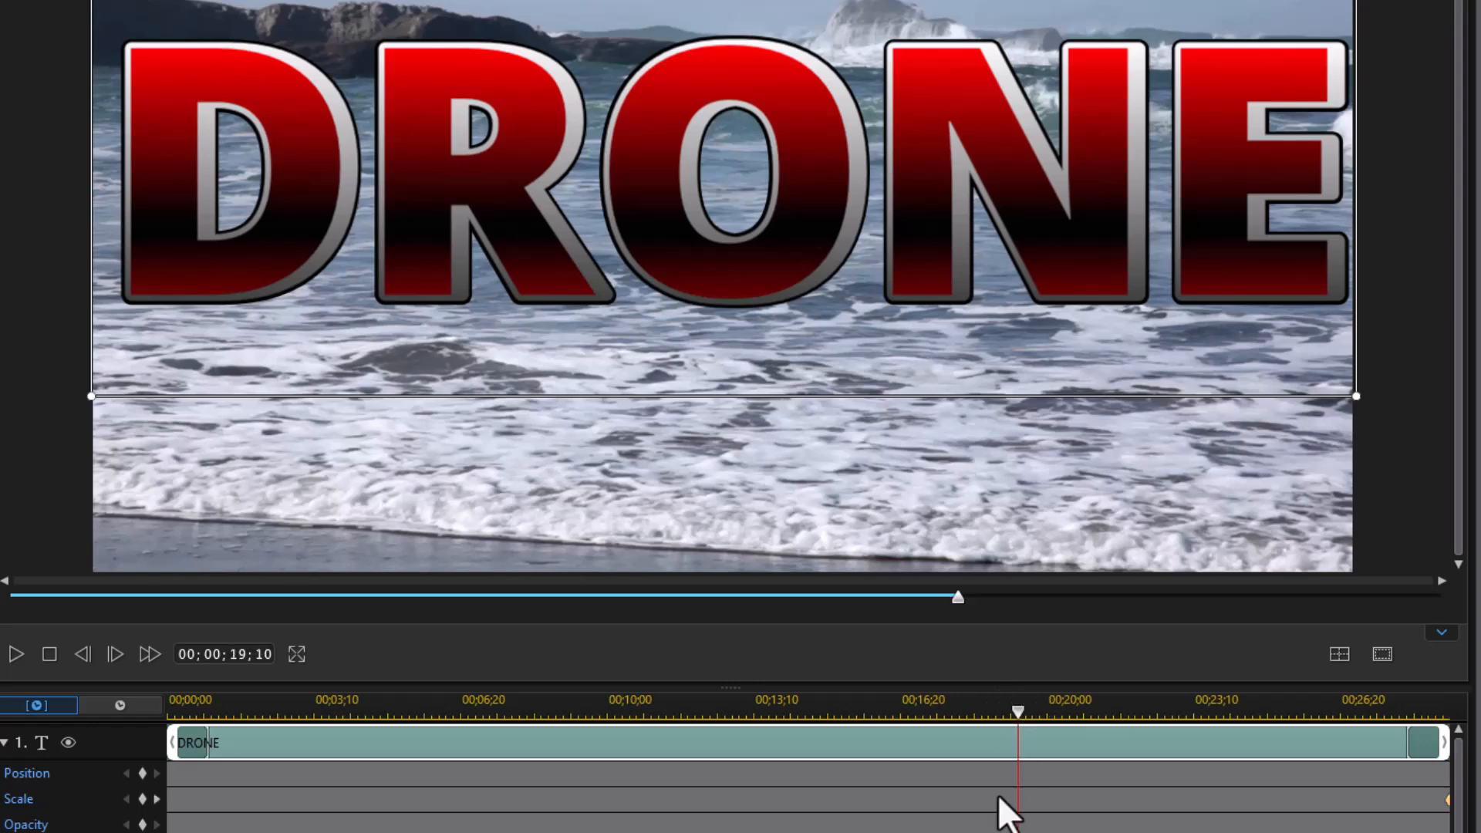
left_click(143, 800)
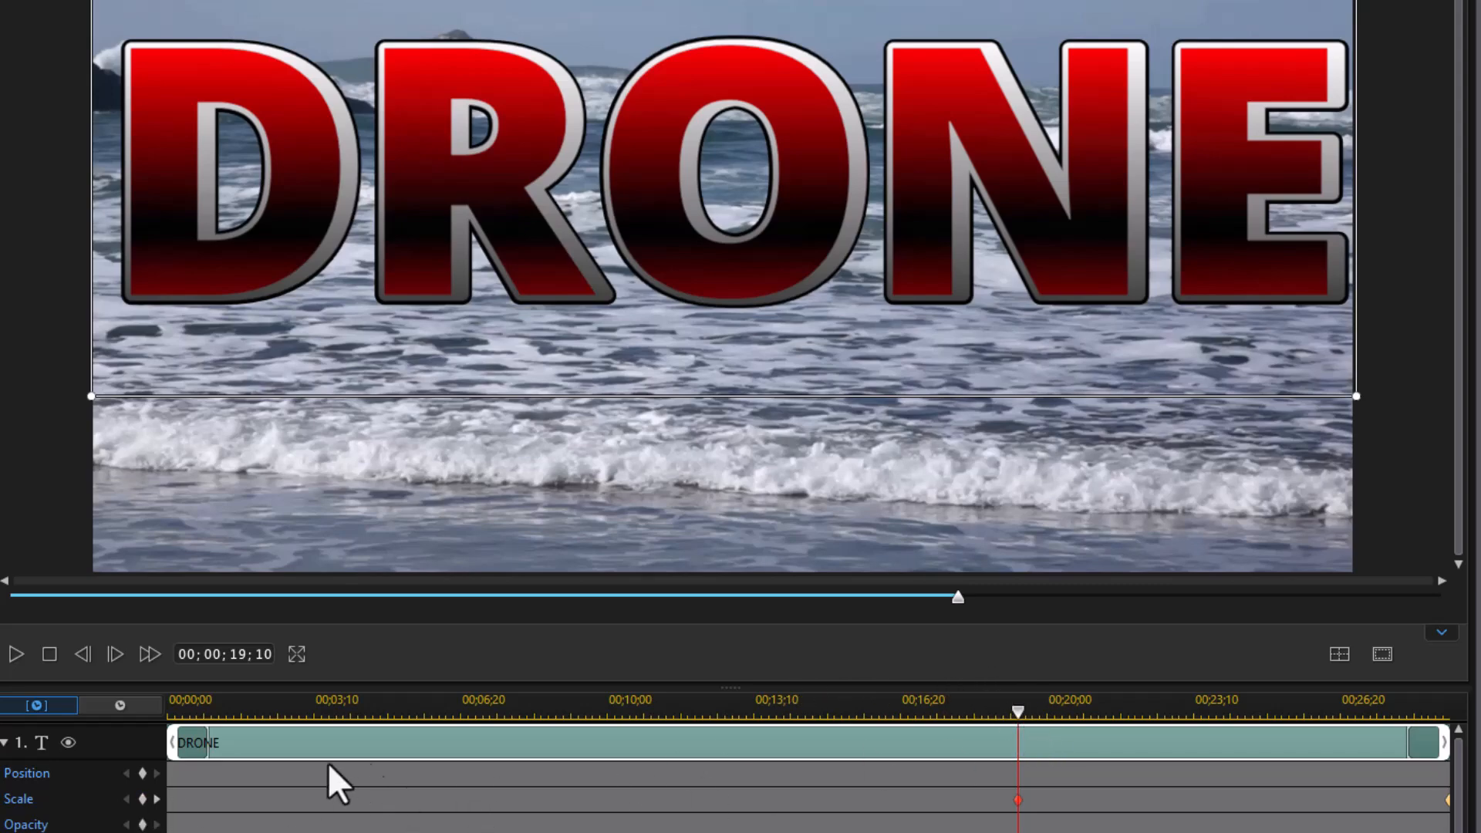
left_click_drag(1019, 711, 2, 740)
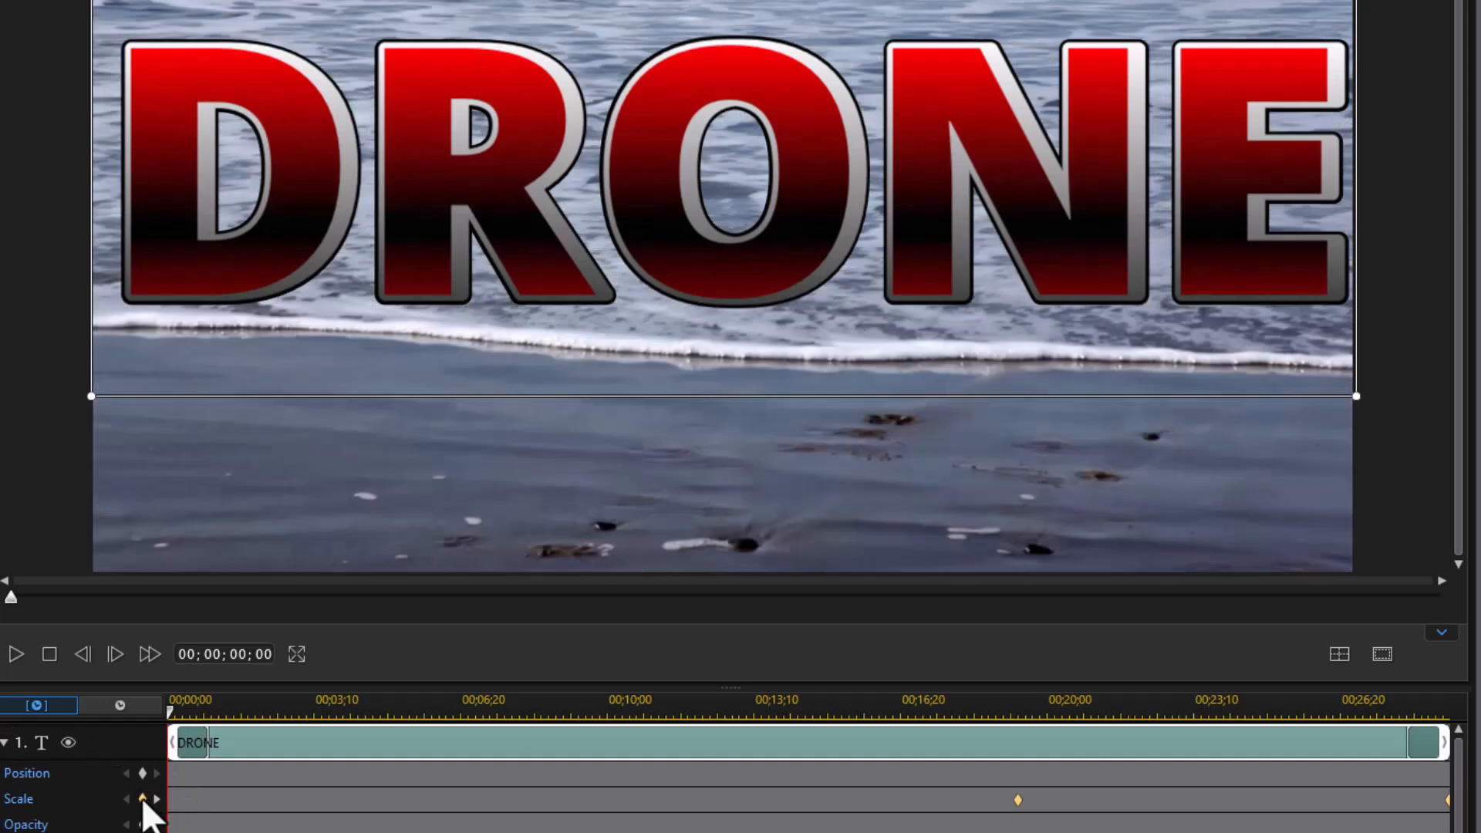
left_click(143, 799)
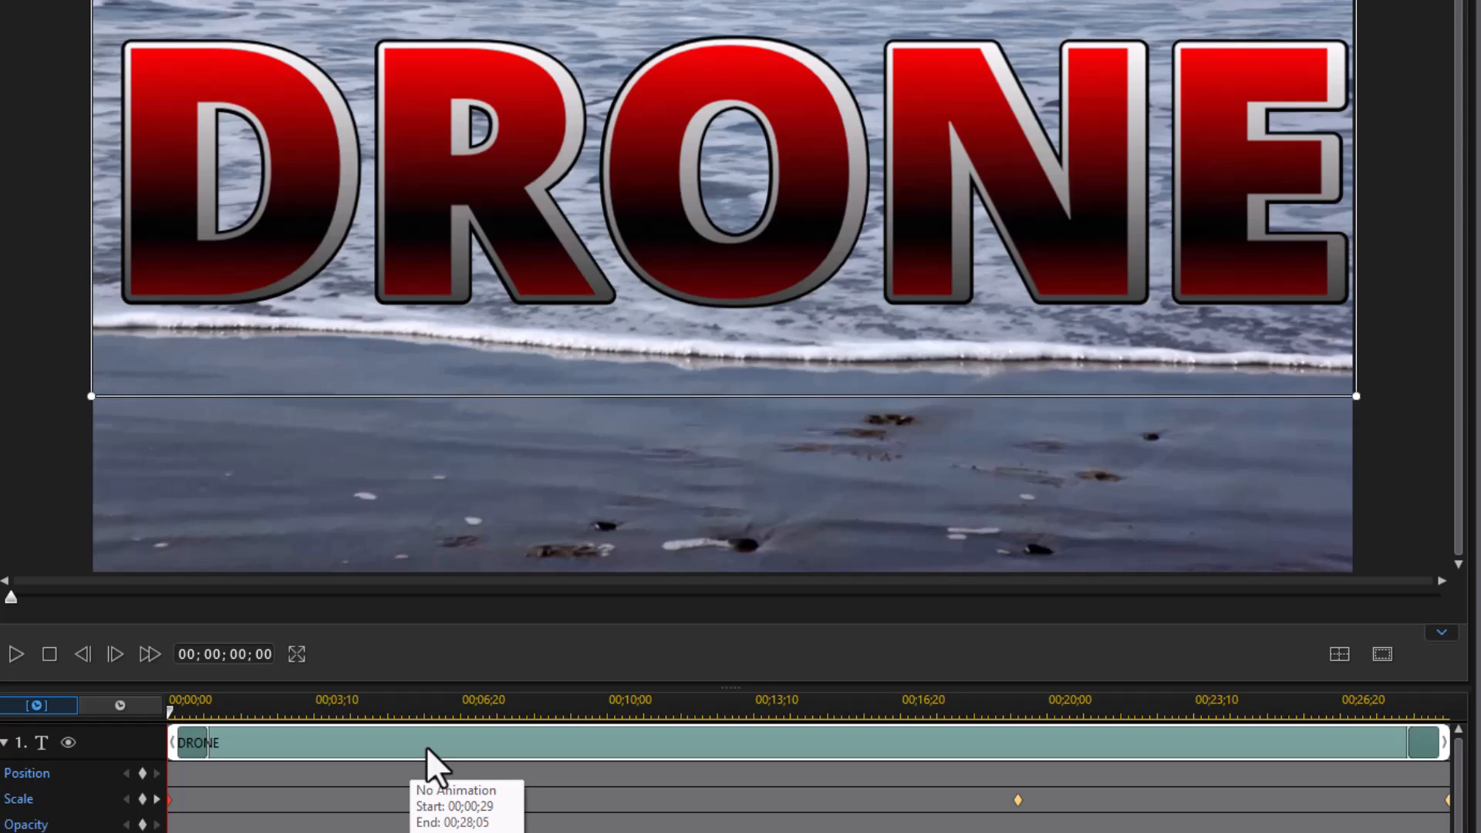
Greatly enlarge the DRONE title's scale at its final keyframe at 00;00;29;04, keeping the aspect ratio, and preview the title from the main timeline.
left_click(157, 800)
left_click(157, 800)
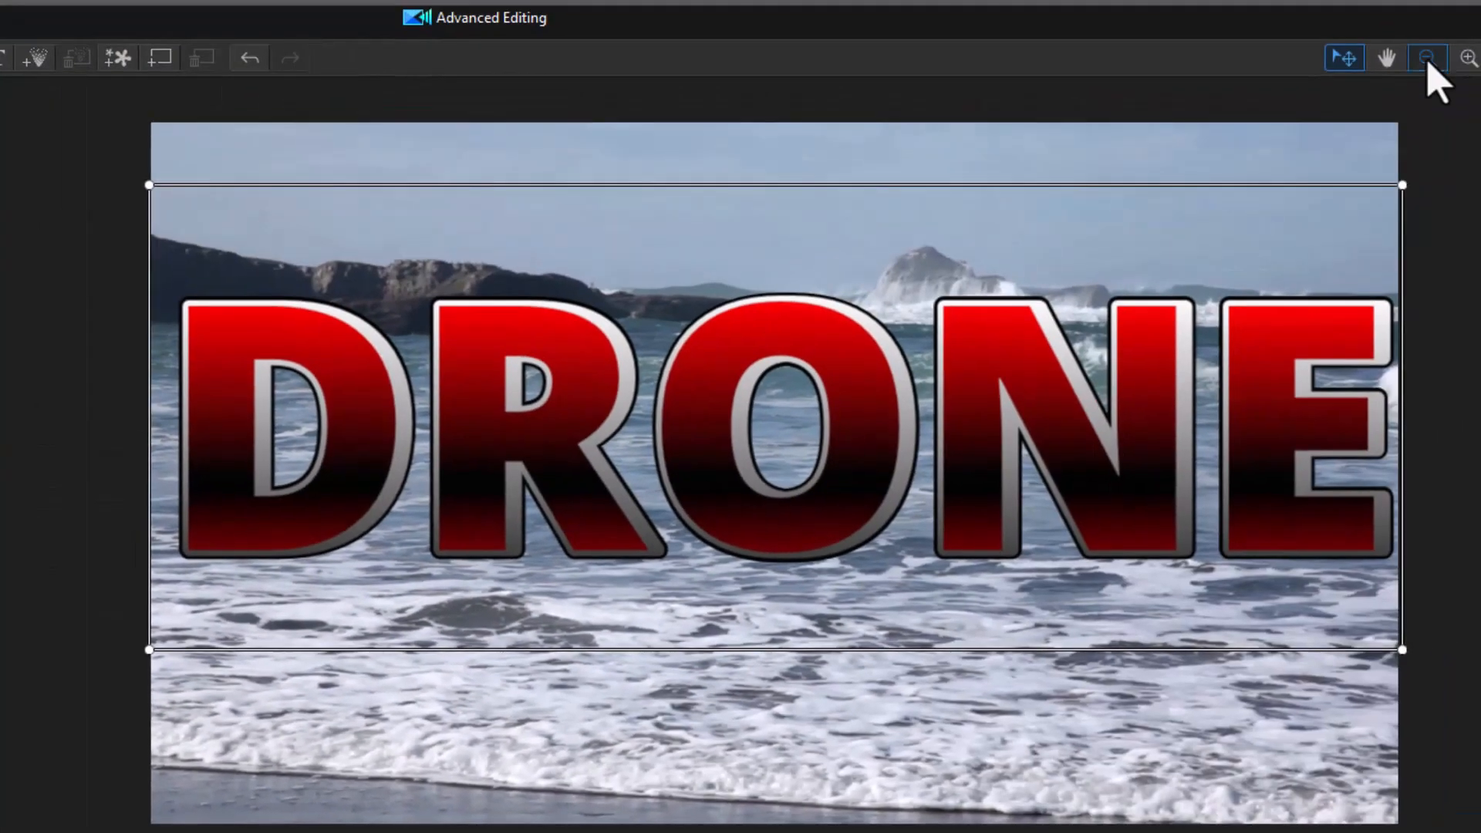
left_click(1427, 60)
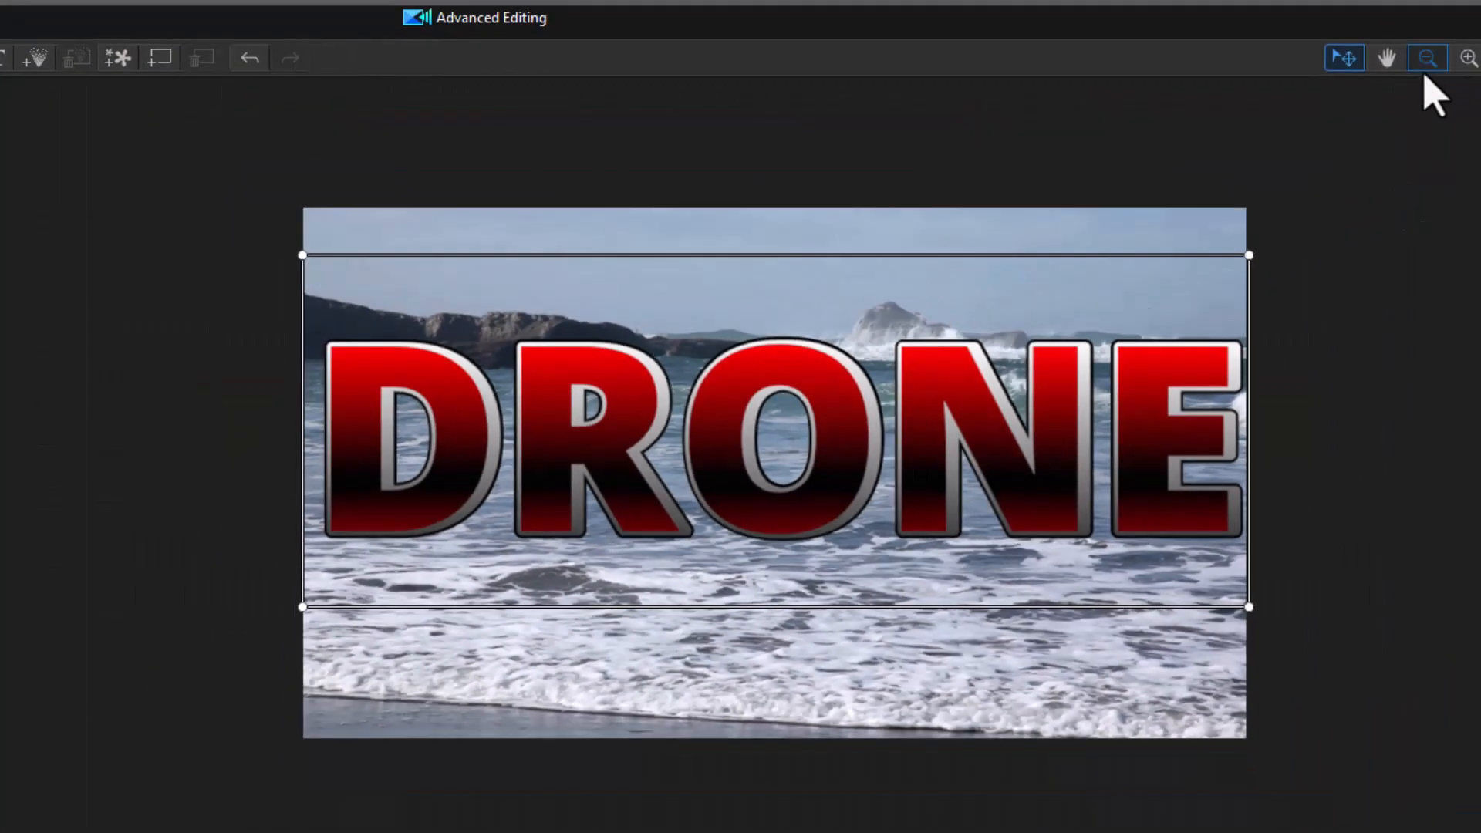
left_click(1428, 62)
left_click(1427, 62)
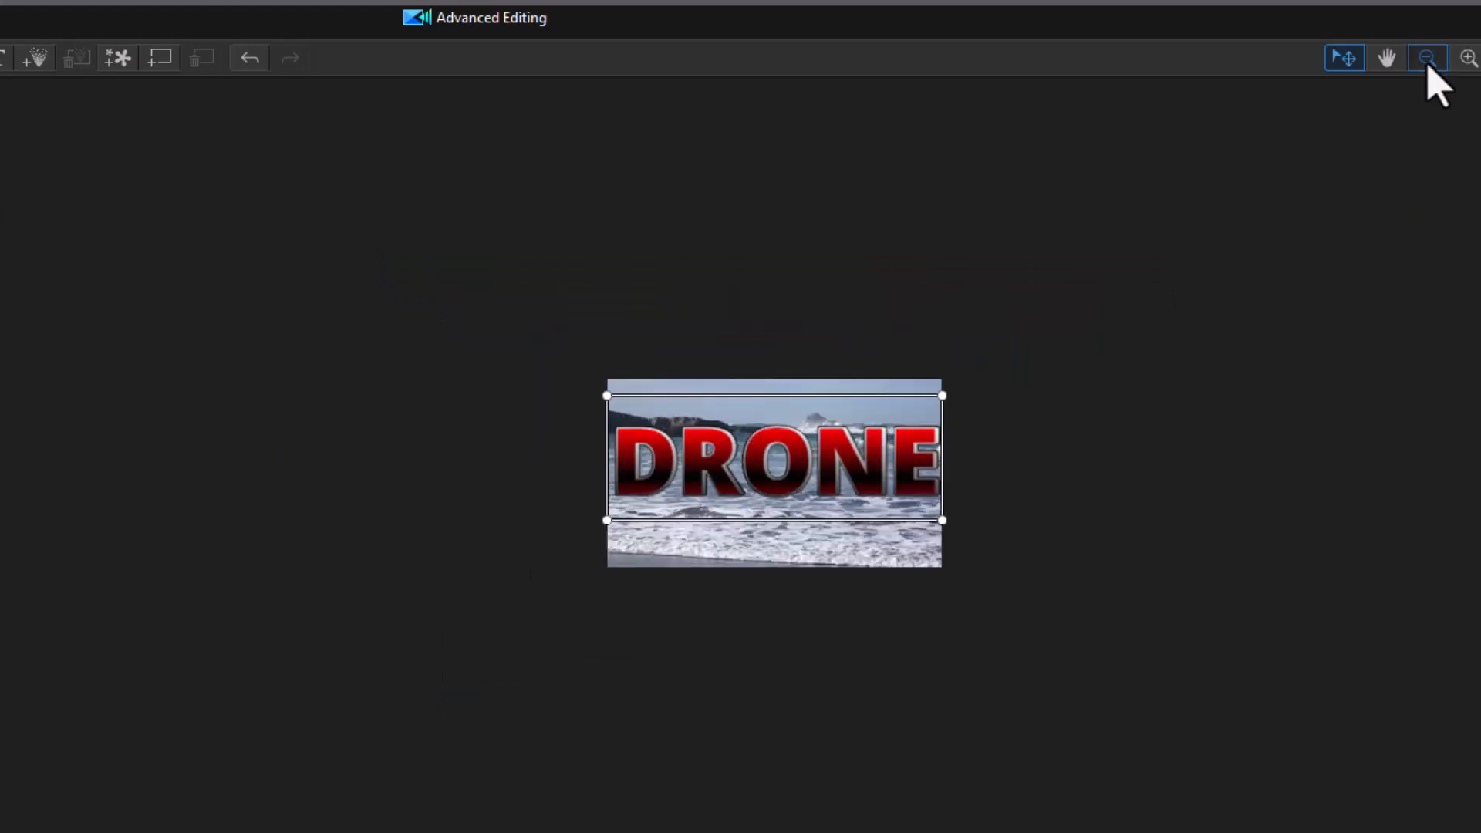
left_click(1429, 65)
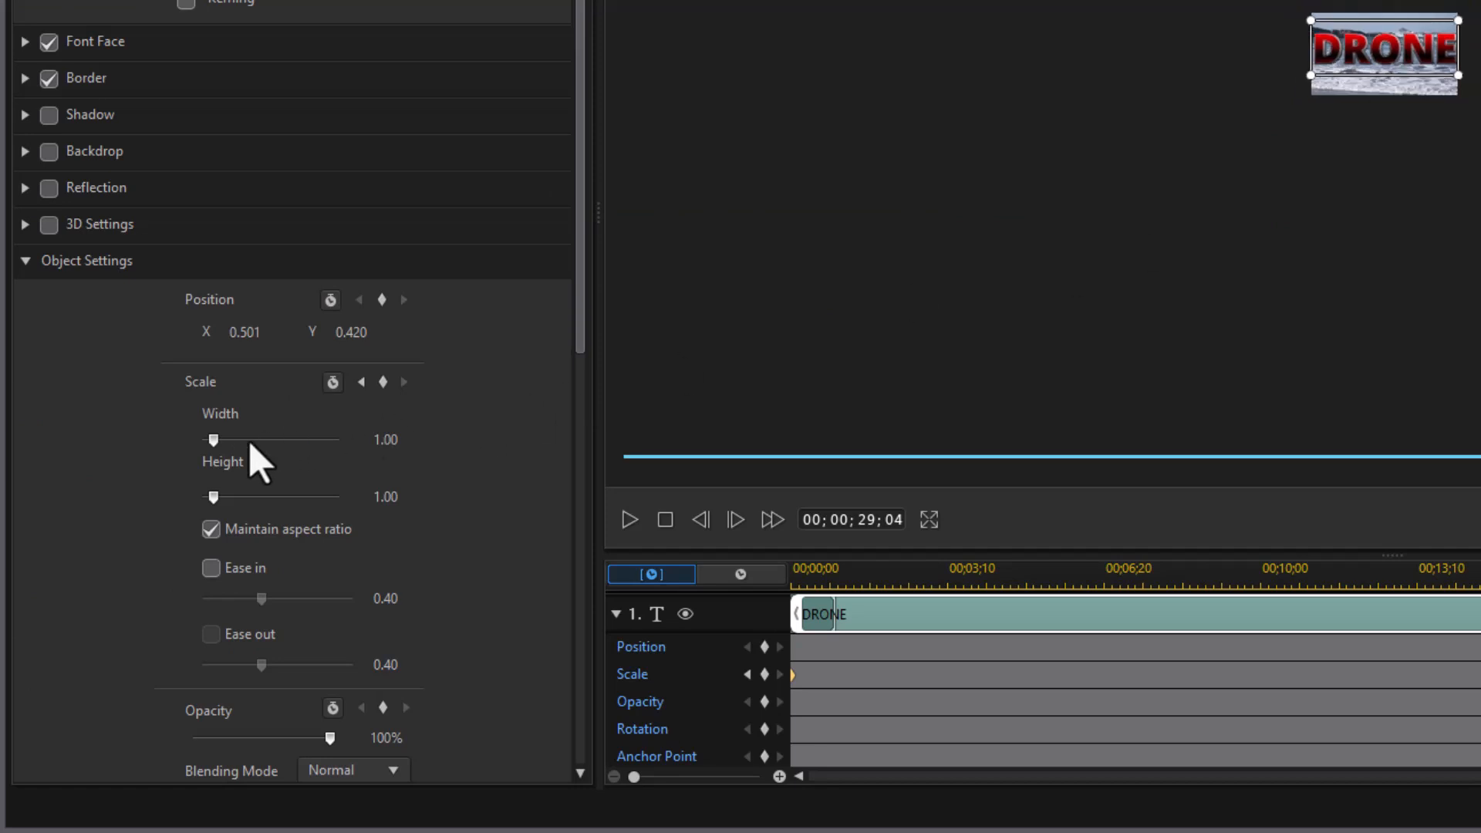
left_click_drag(214, 440, 457, 490)
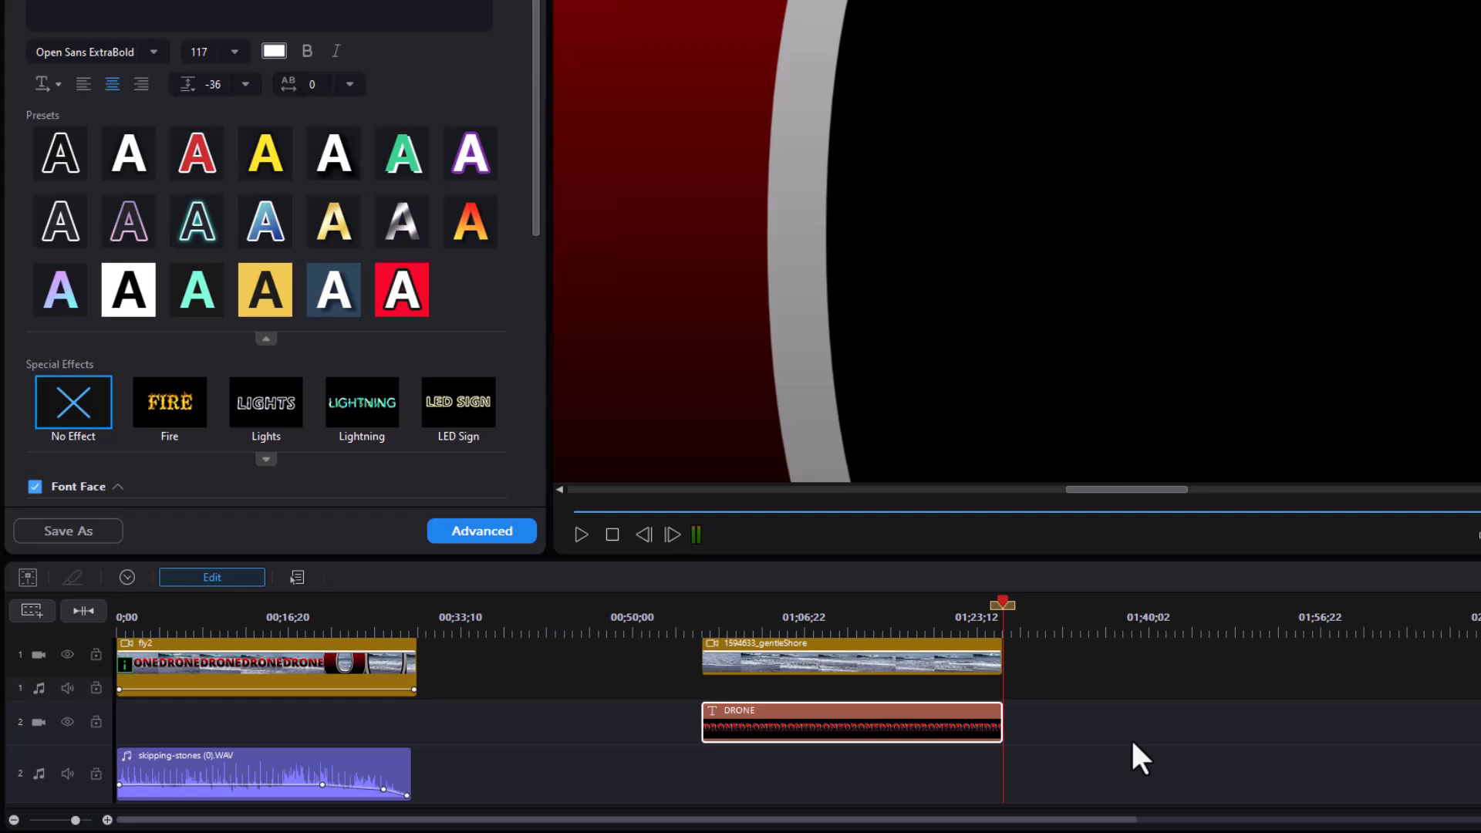
left_click(718, 601)
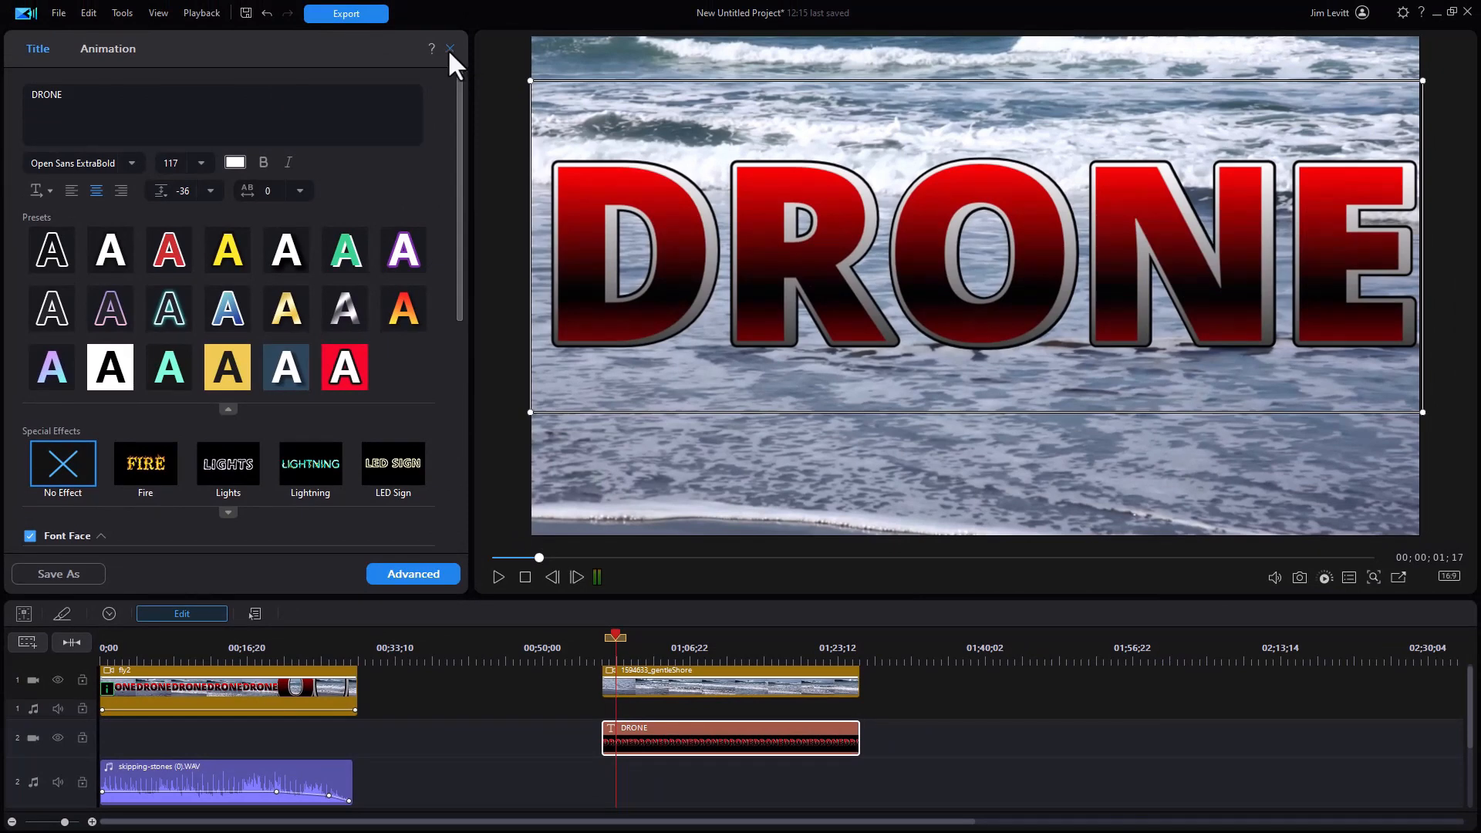
Place another copy of fly2.mp4 on track 1 after the gentleShore clip and scrub through its first seconds.
left_click(449, 49)
left_click(27, 50)
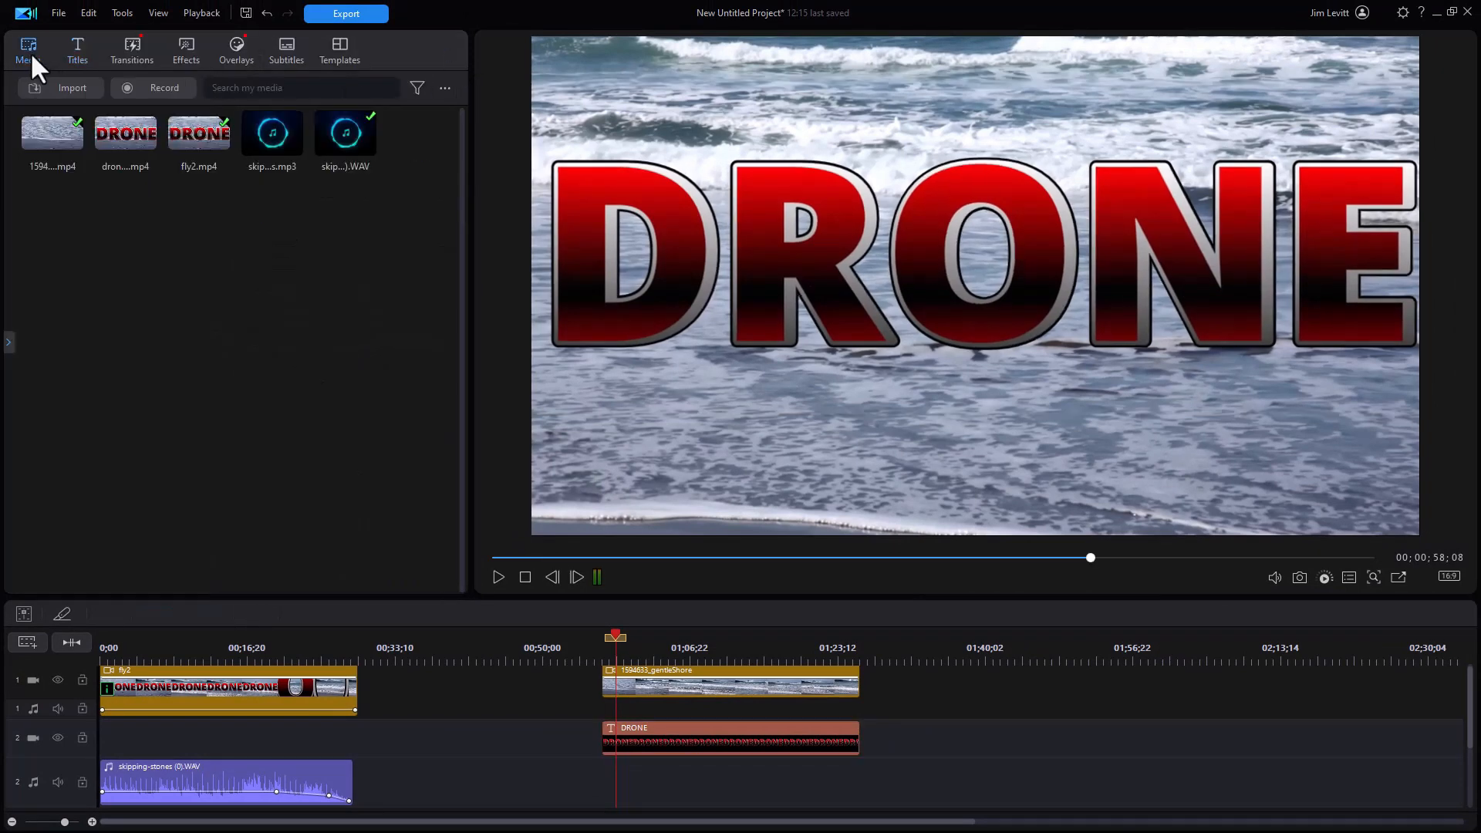
left_click_drag(214, 141, 1035, 706)
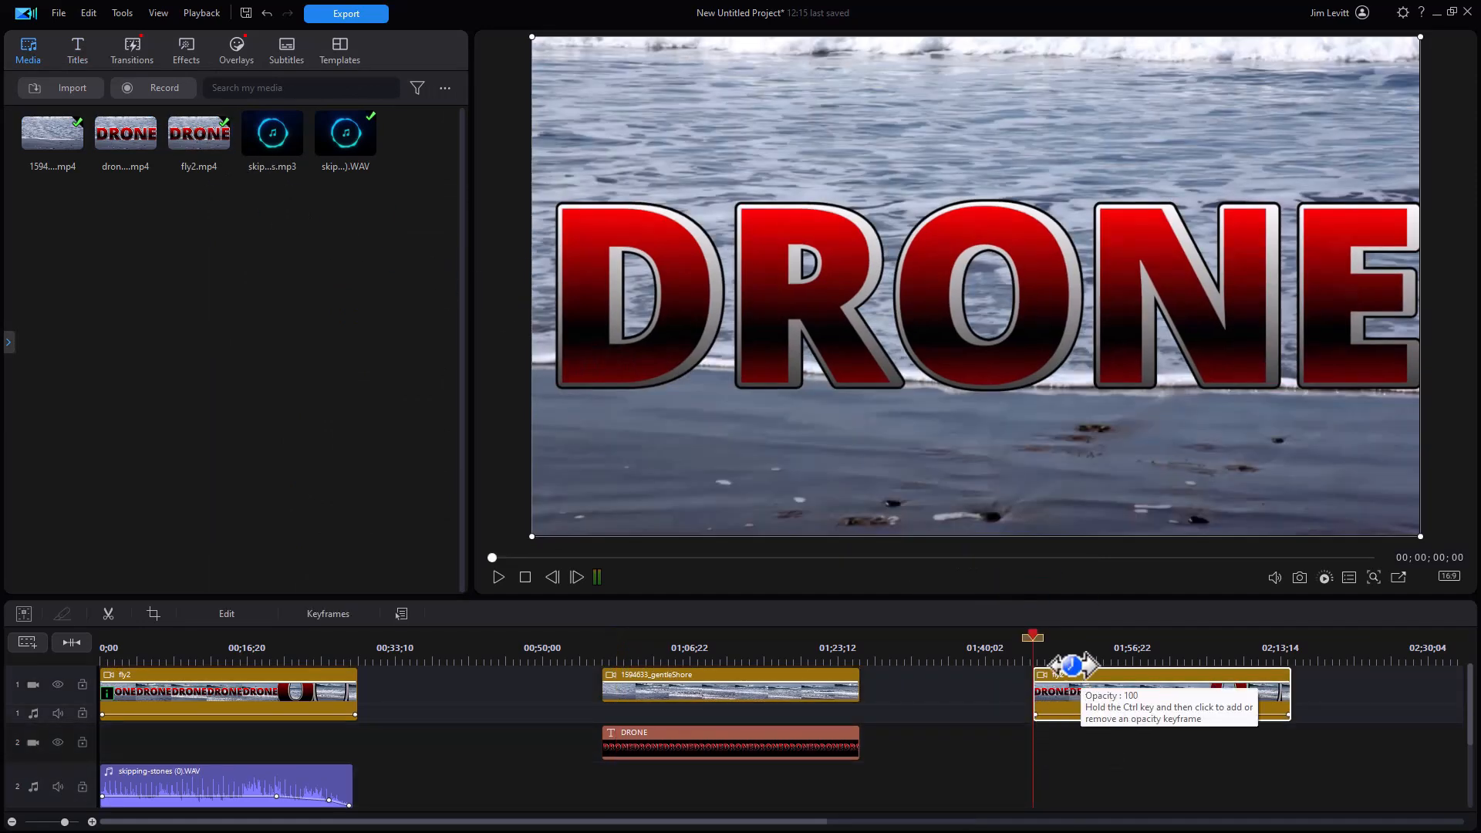
left_click_drag(1036, 635, 1153, 641)
left_click_drag(1180, 655, 1083, 679)
left_click(1084, 679)
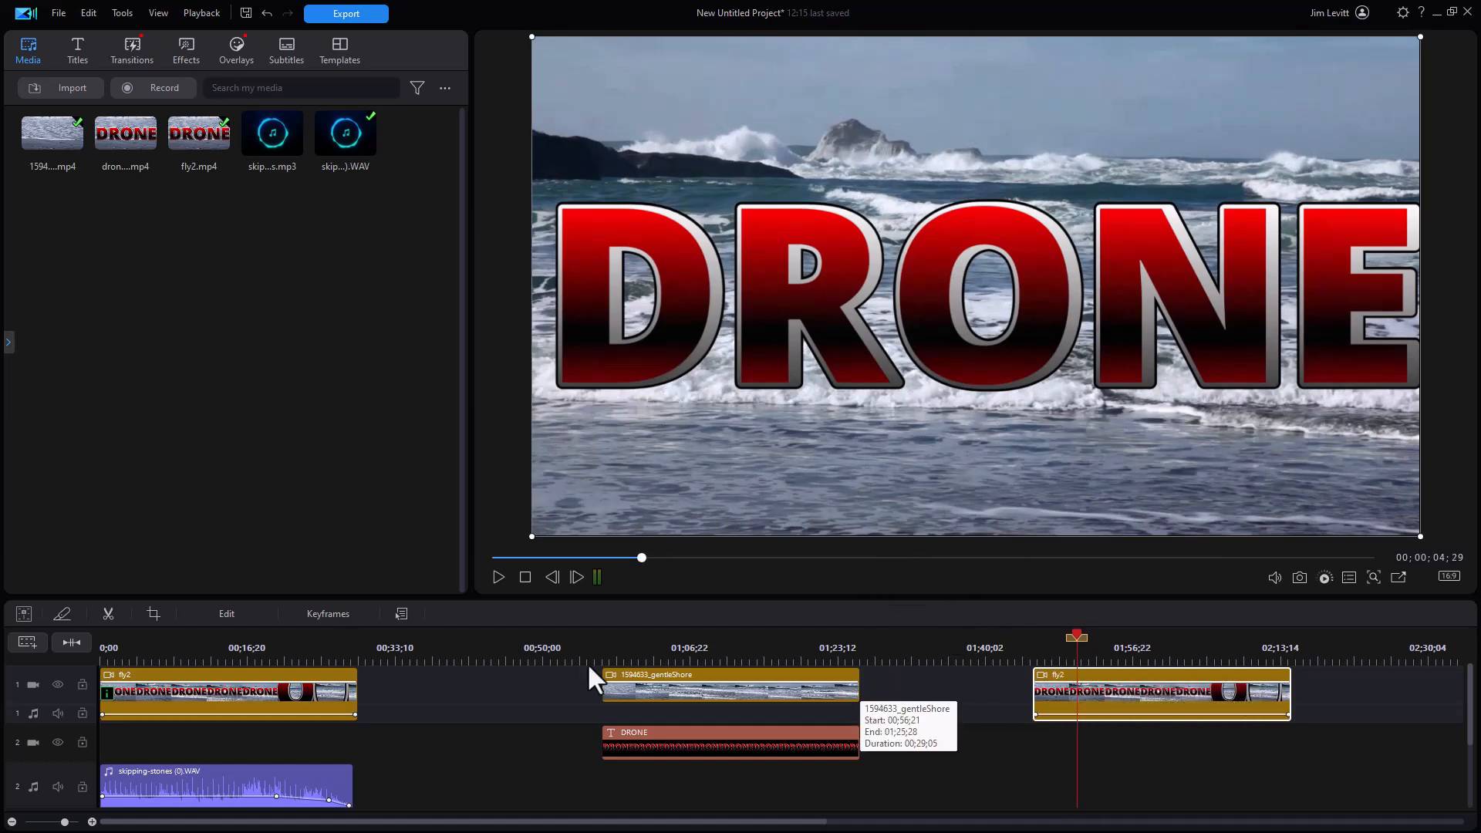
Add a Pan / Zoom keyframe at 00;00;05;11 in the second fly2 clip, with scale 0.720 and position X 0.360.
left_click(243, 613)
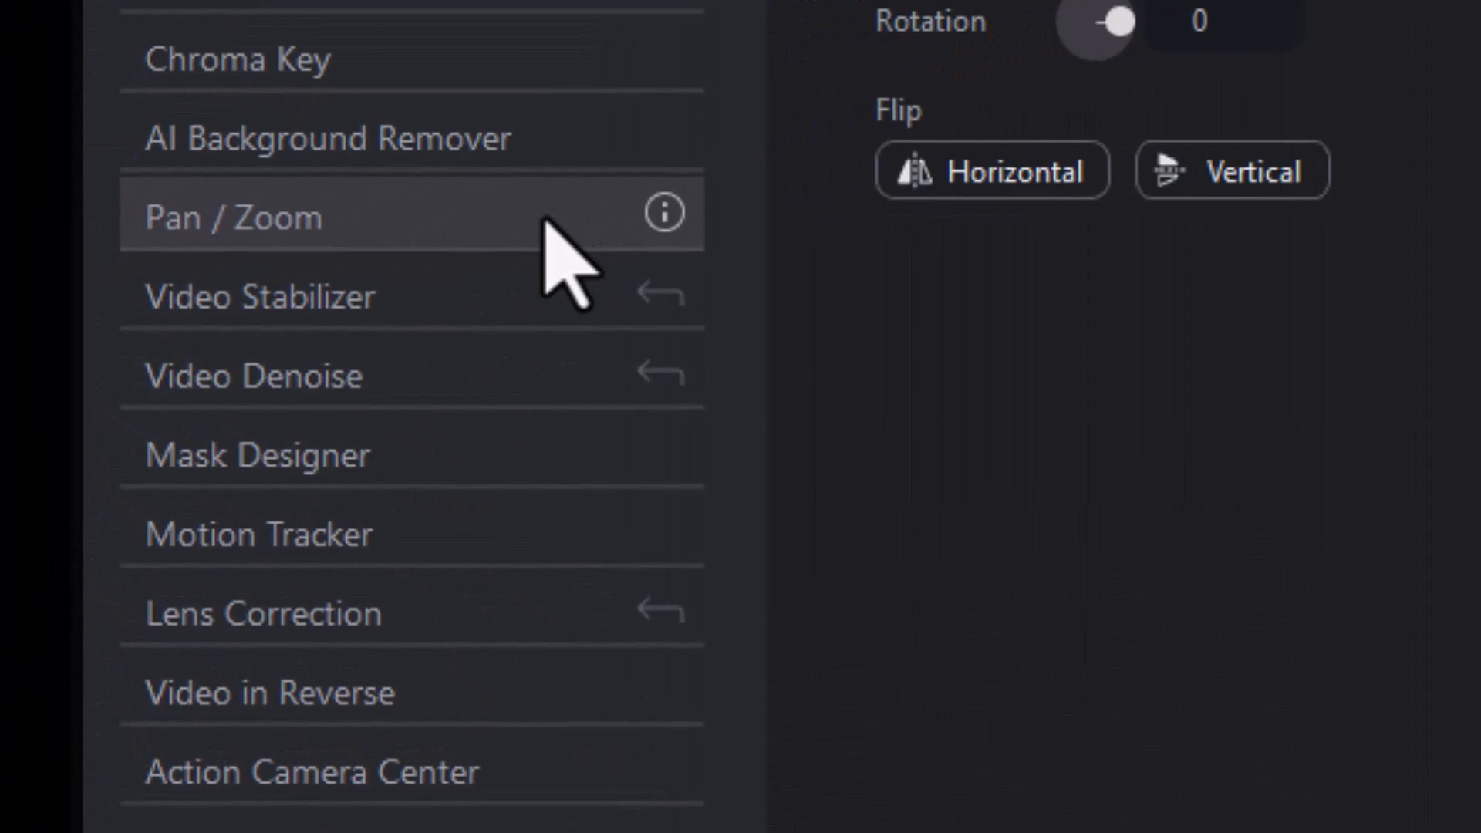
left_click(407, 222)
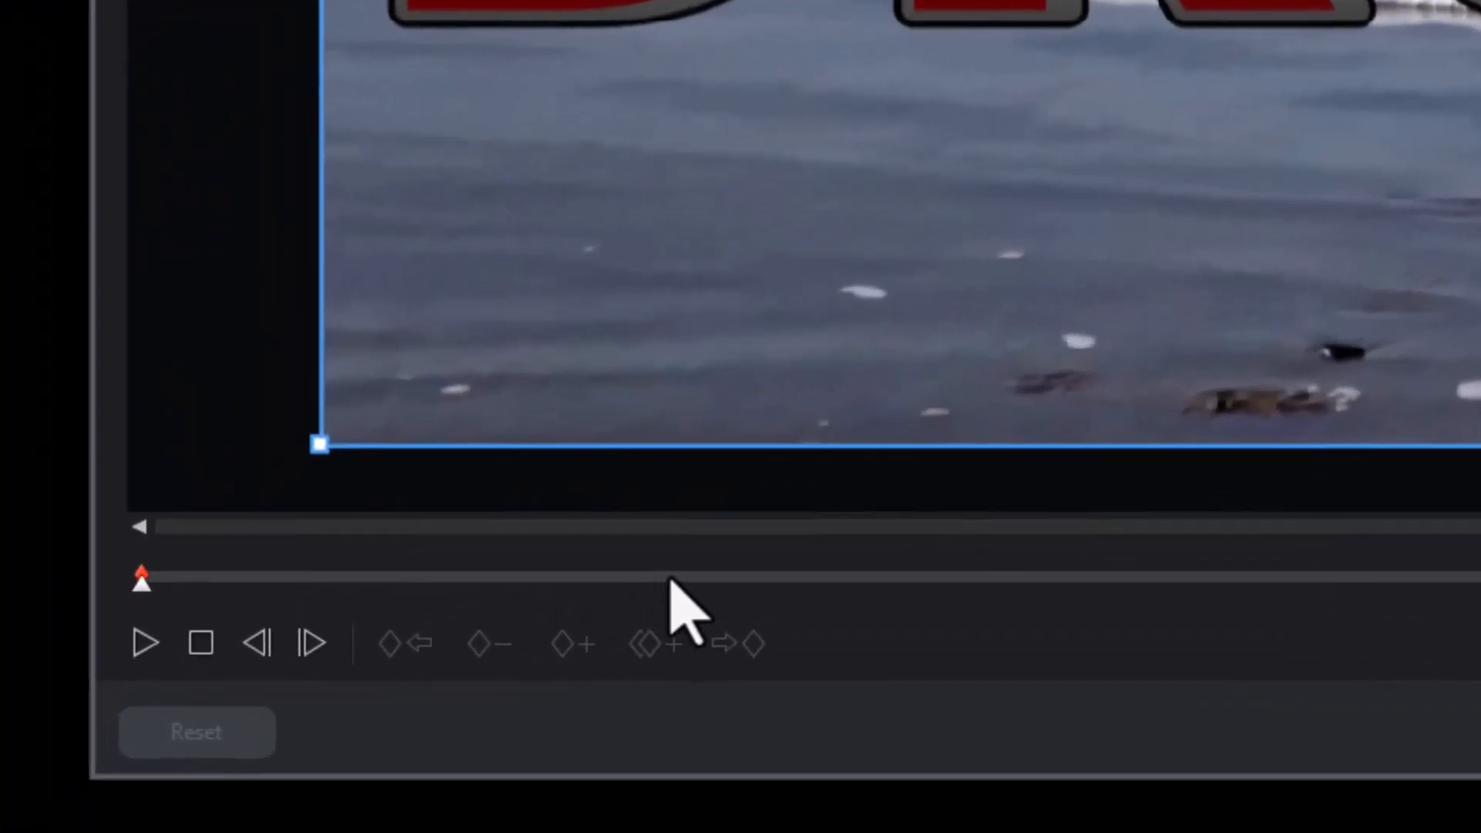
left_click(669, 578)
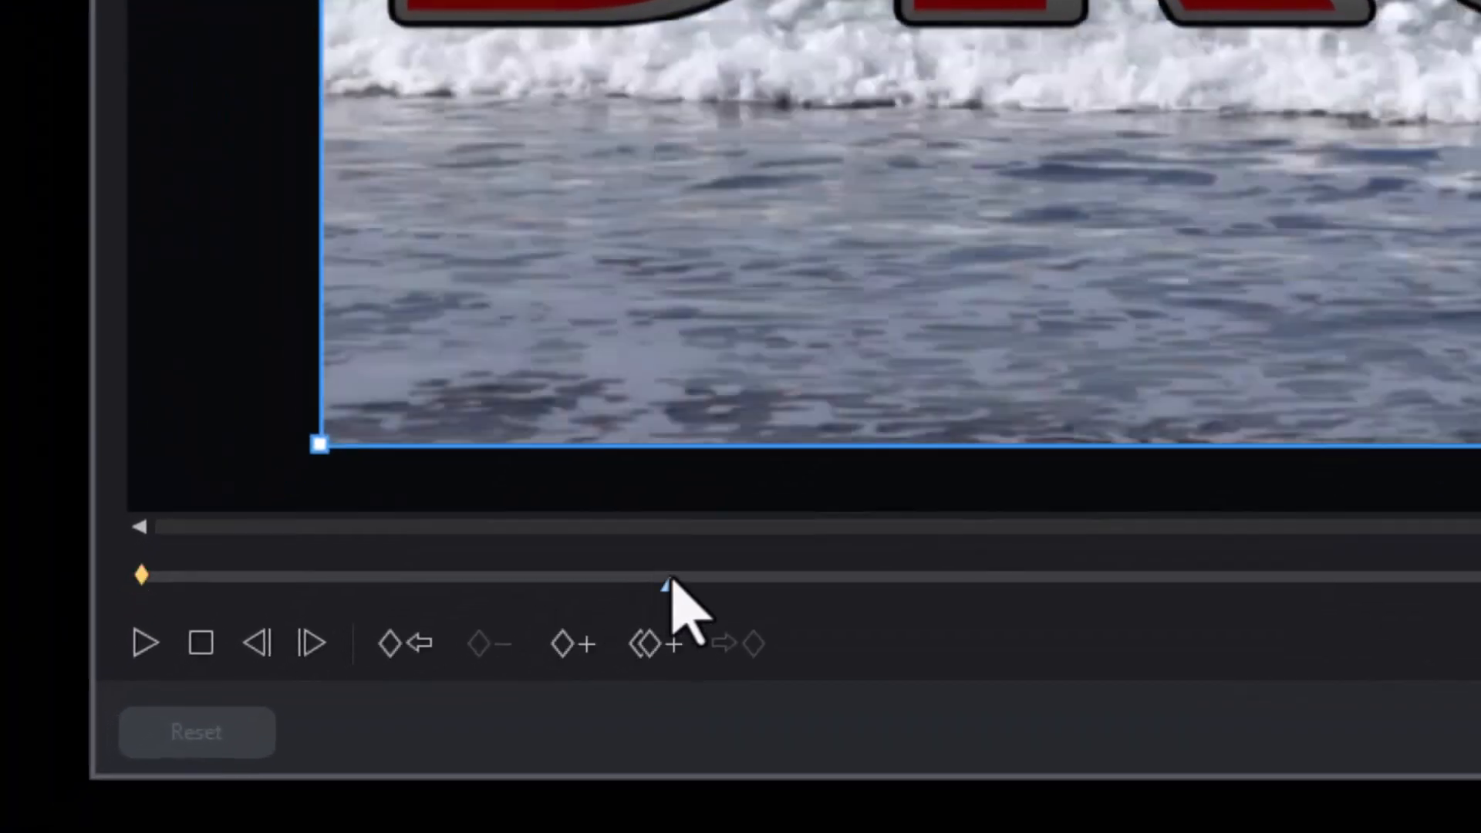
left_click(573, 648)
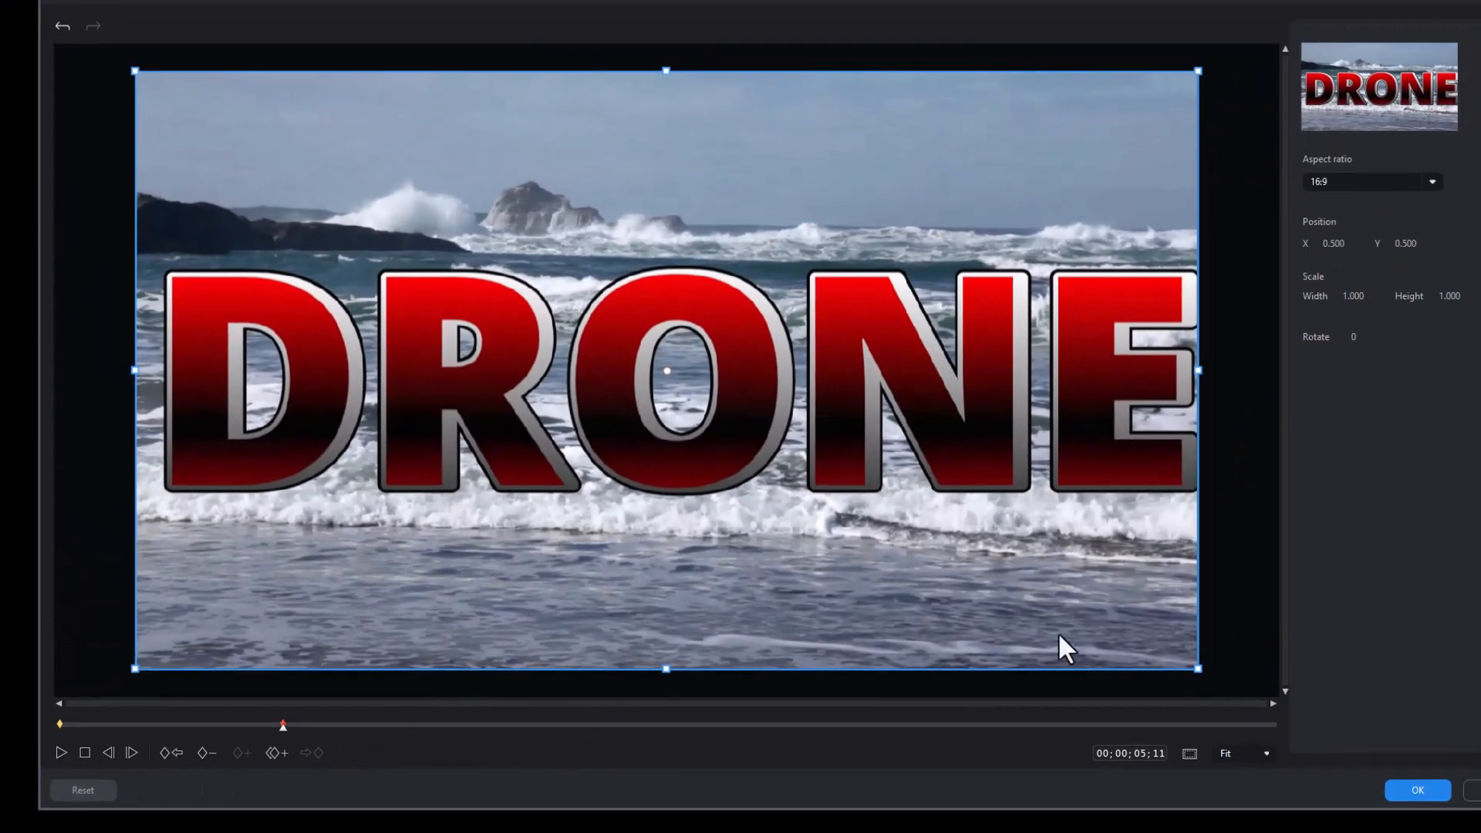
left_click_drag(1195, 669, 1054, 580)
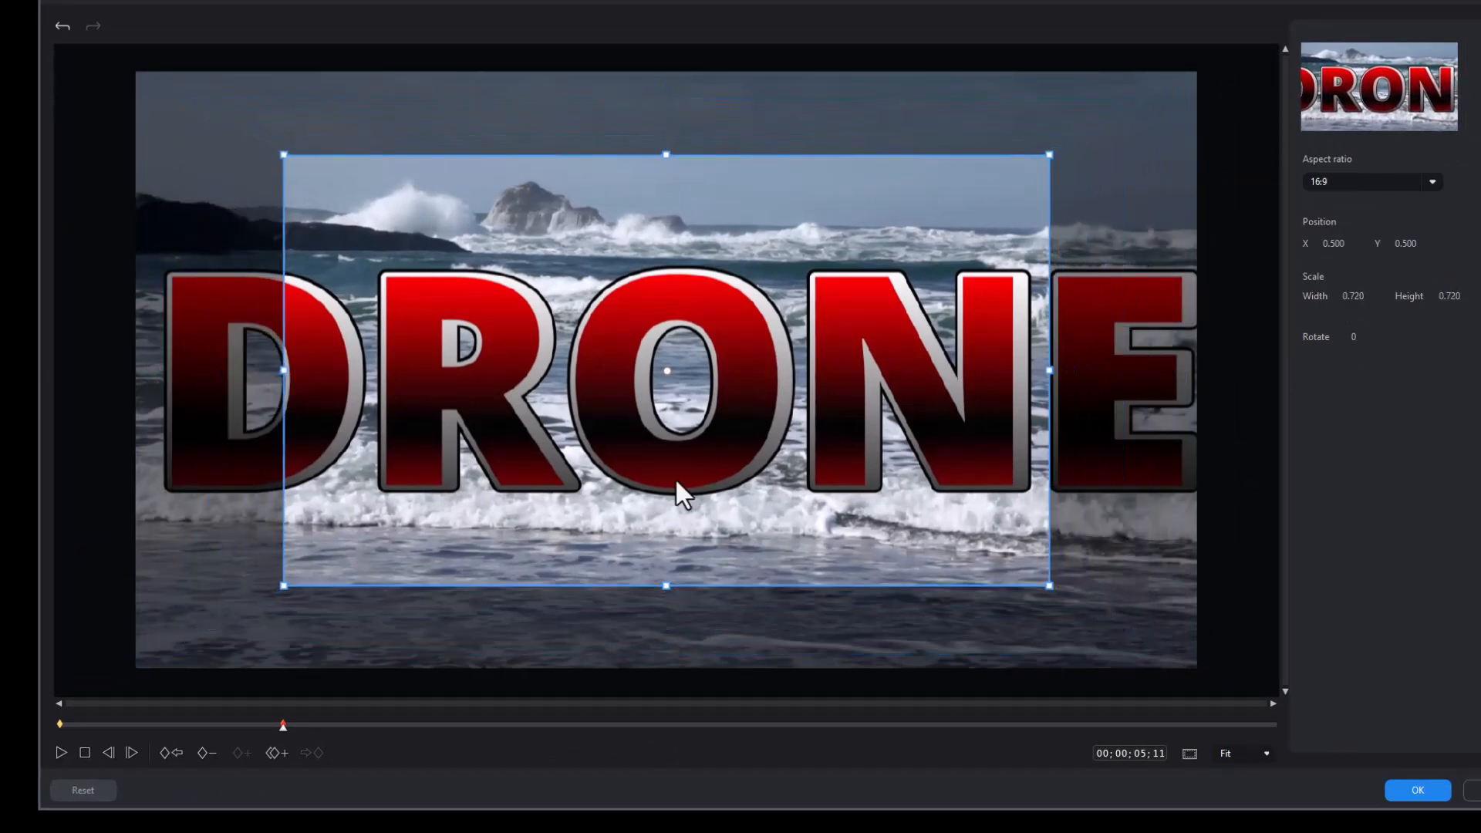
left_click_drag(672, 380, 518, 376)
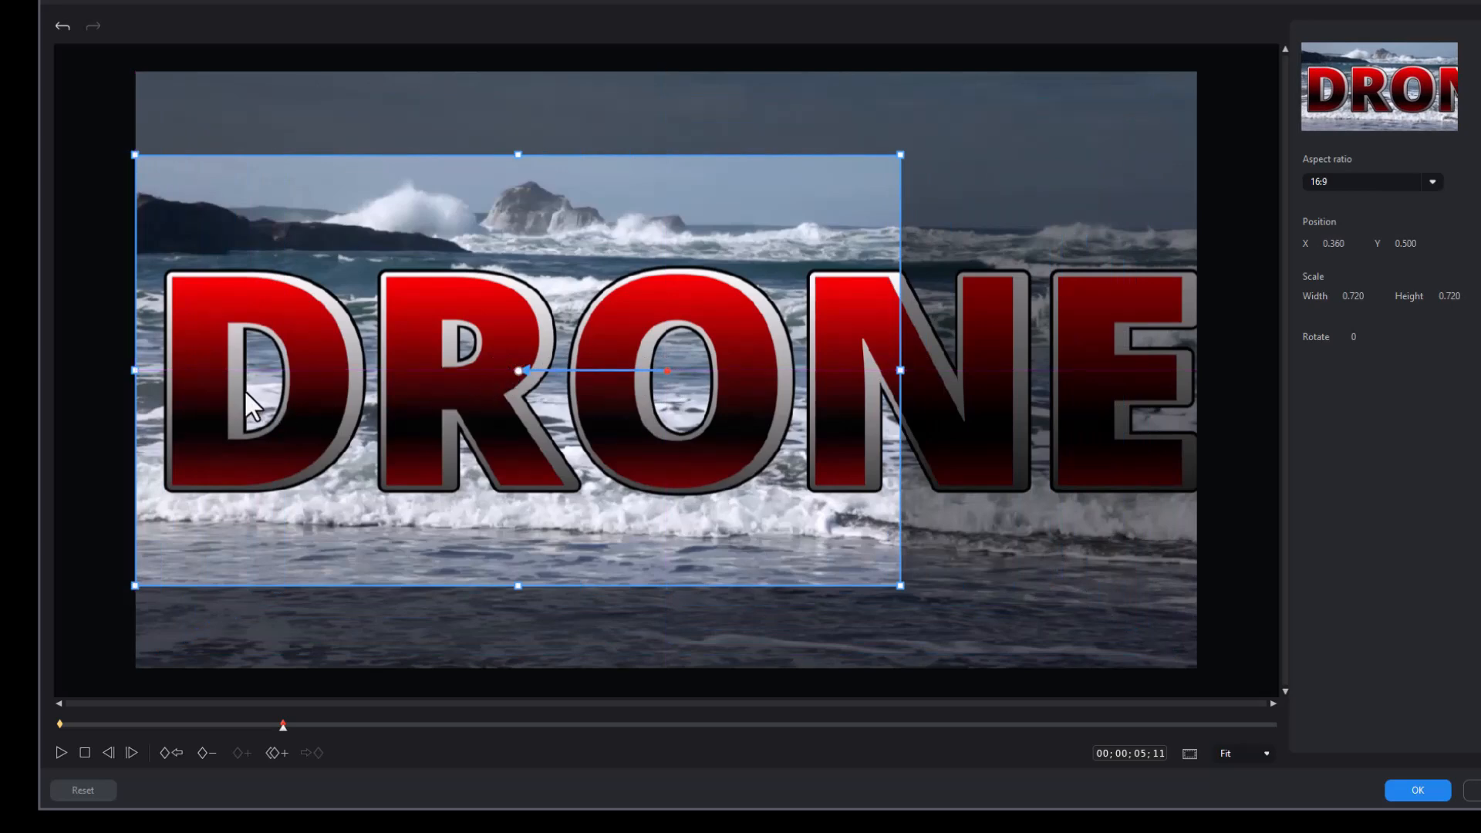
Create a Pan / Zoom keyframe at 00;00;11;07 with the frame at X 0.640 and scaled to 0.388.
left_click(528, 725)
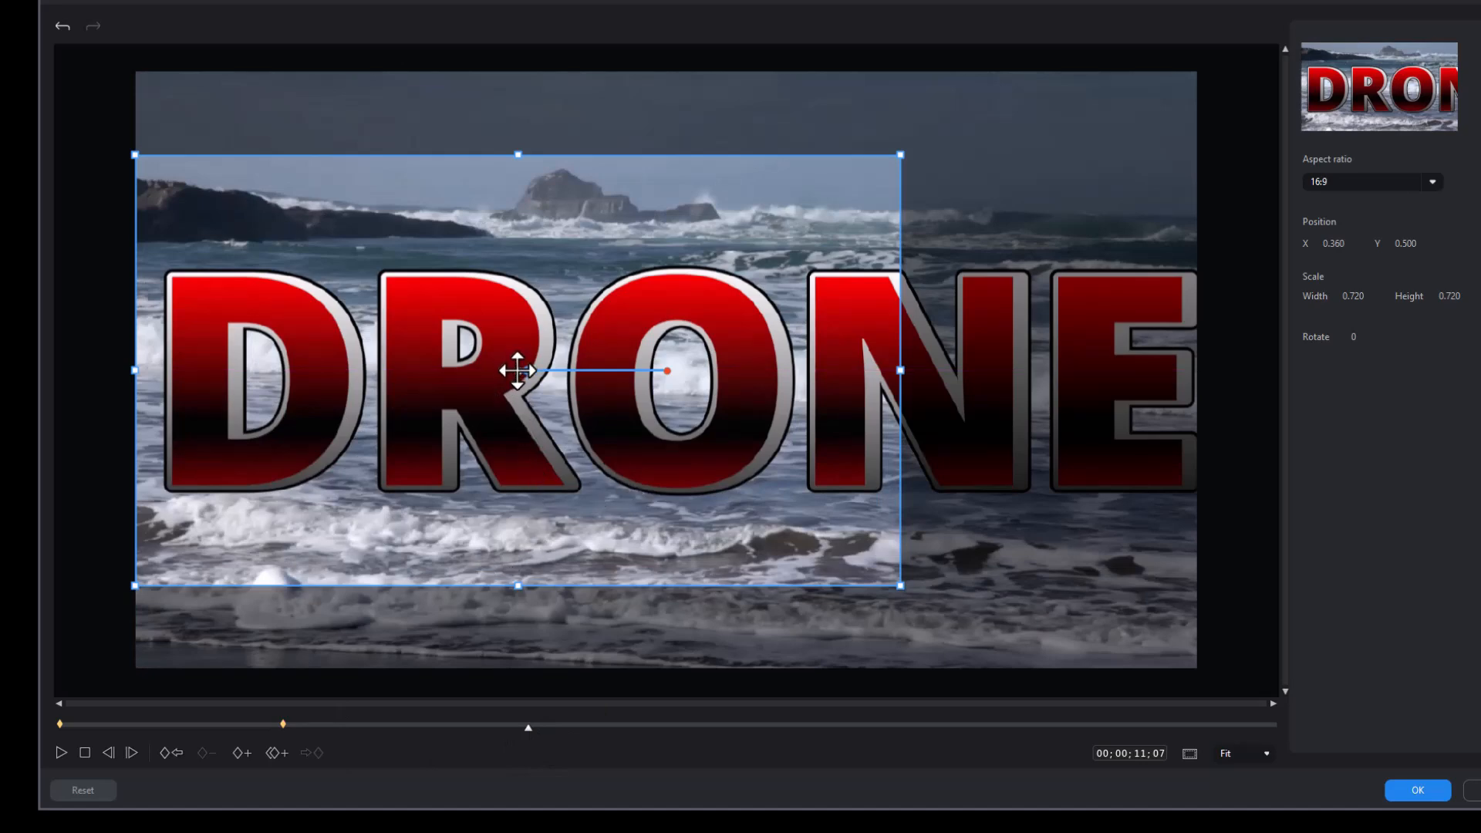
left_click_drag(517, 371, 816, 370)
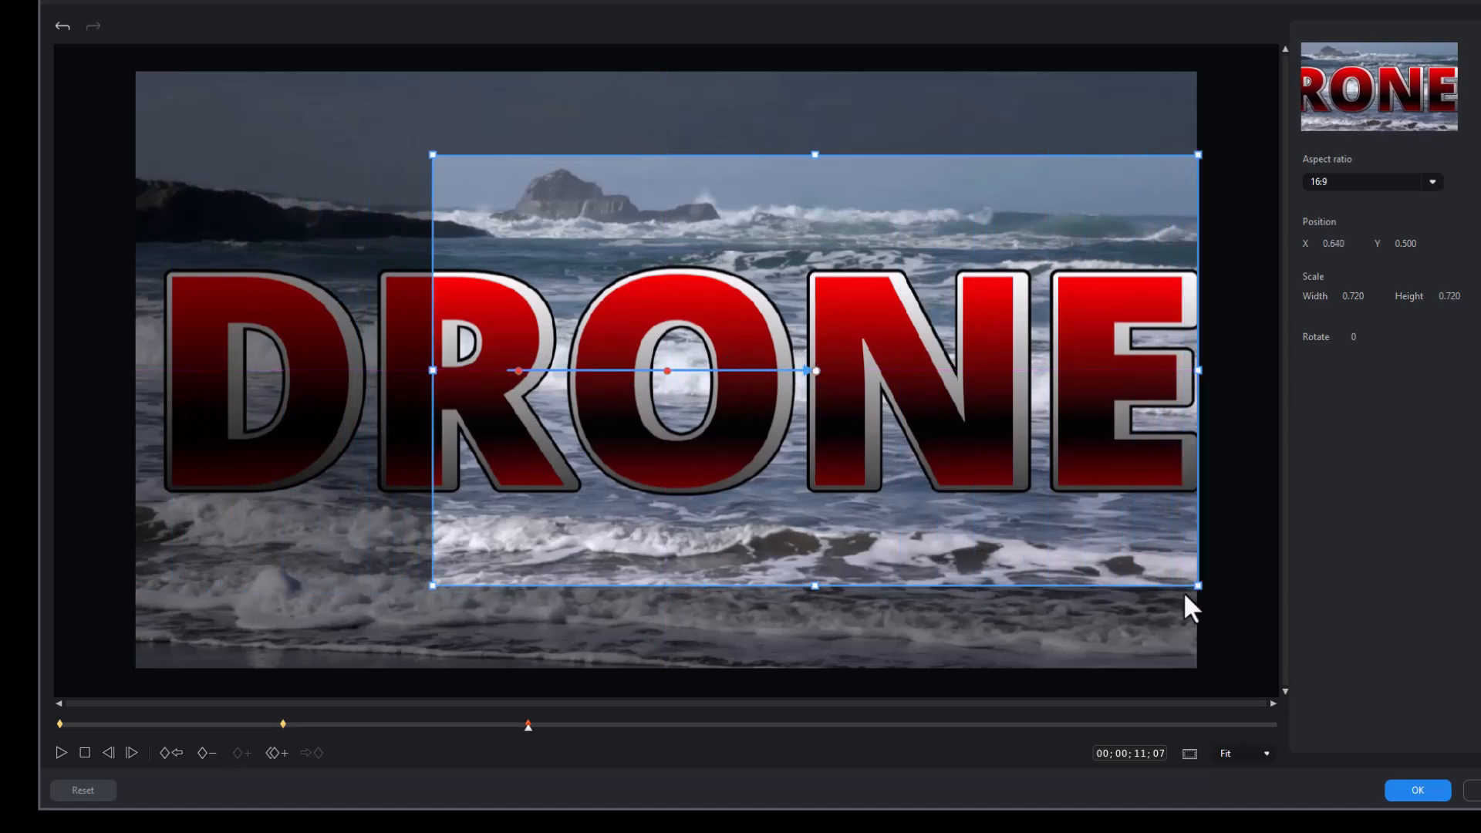
left_click_drag(433, 155, 557, 250)
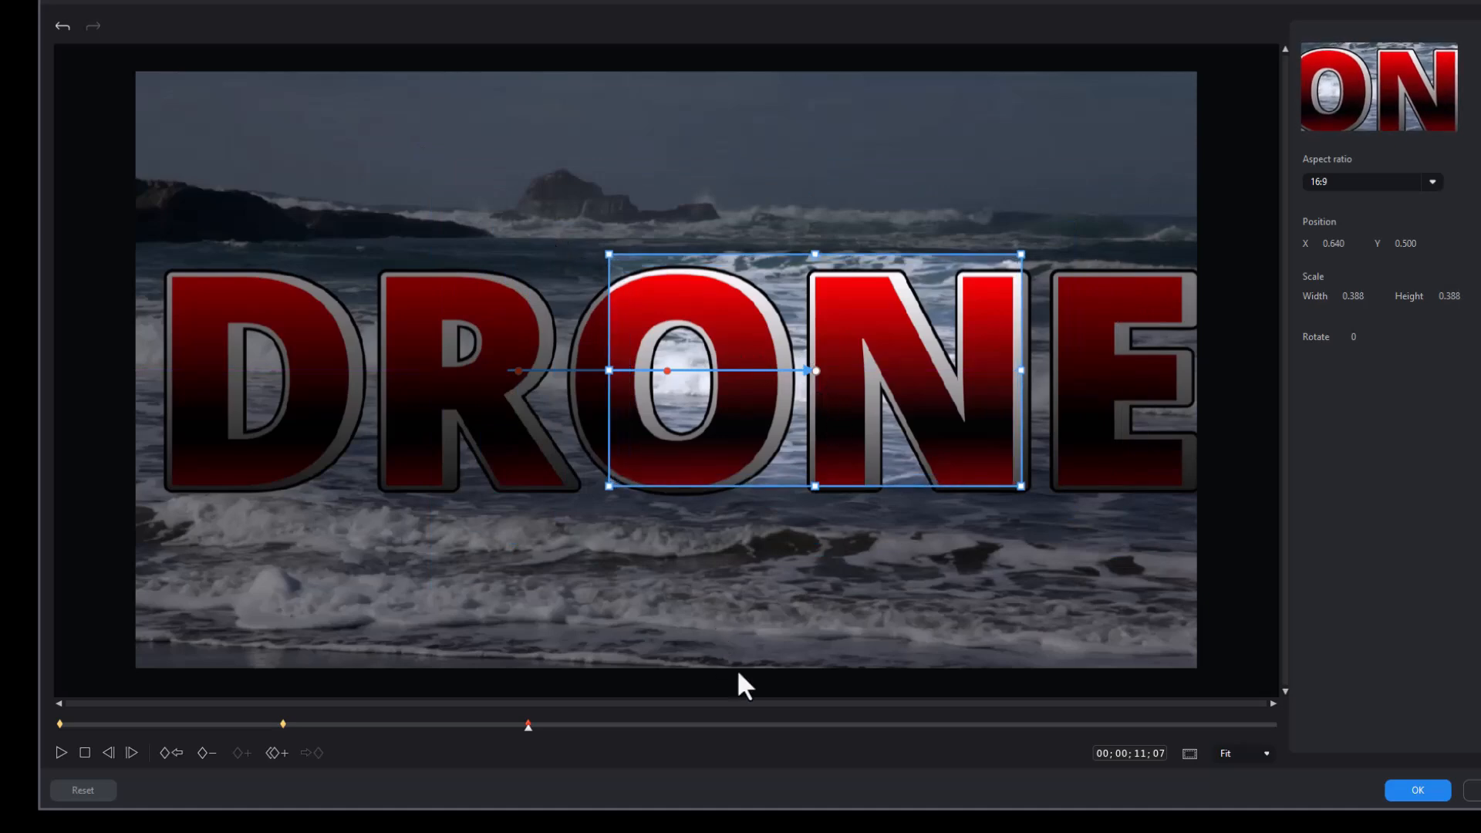
Create a Pan / Zoom keyframe at 00;00;18;06 with the frame centred inside the letter O at X 0.500 and scaled to 0.117.
left_click(835, 726)
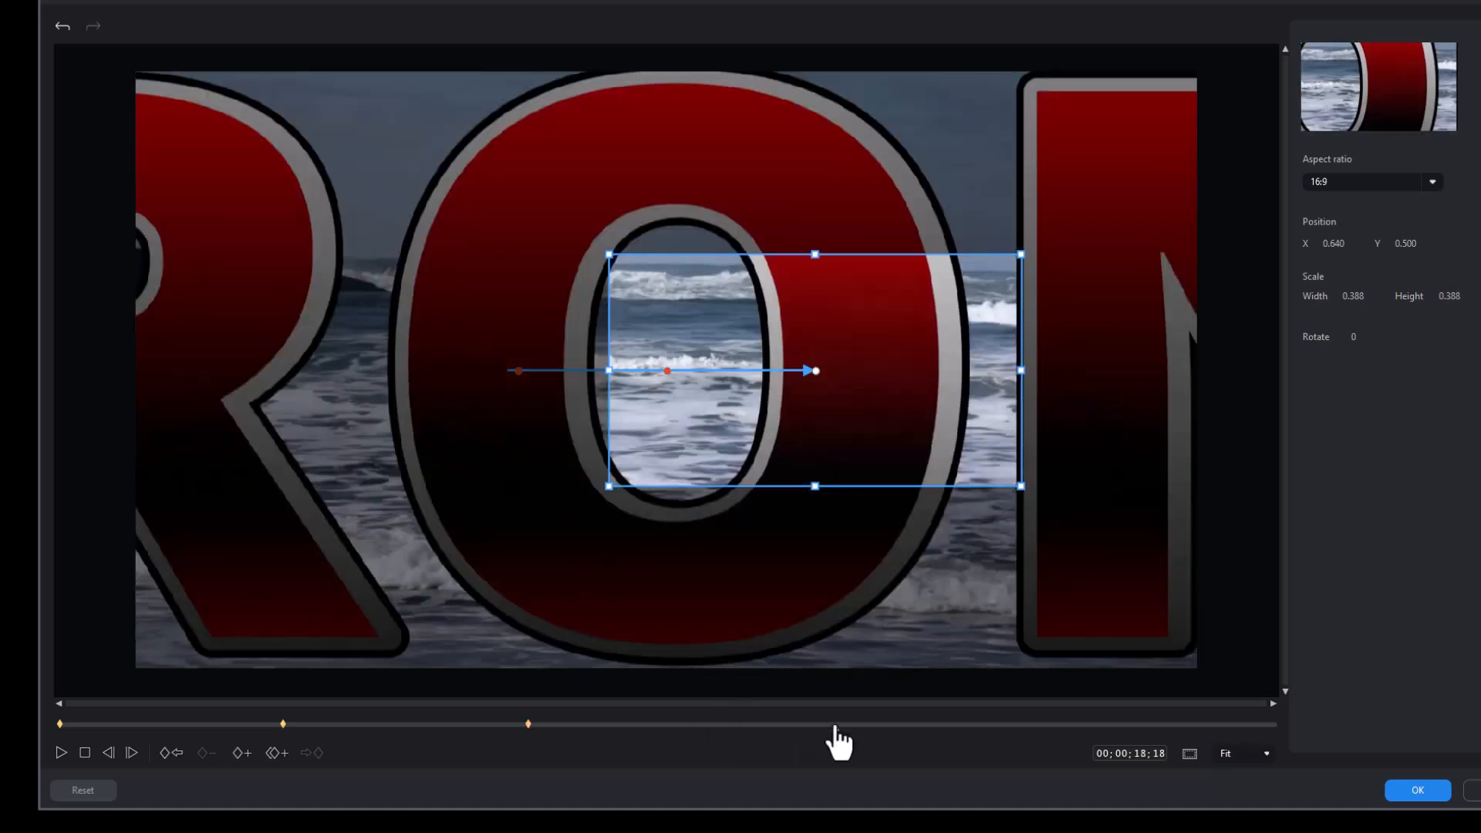
left_click_drag(831, 725, 818, 725)
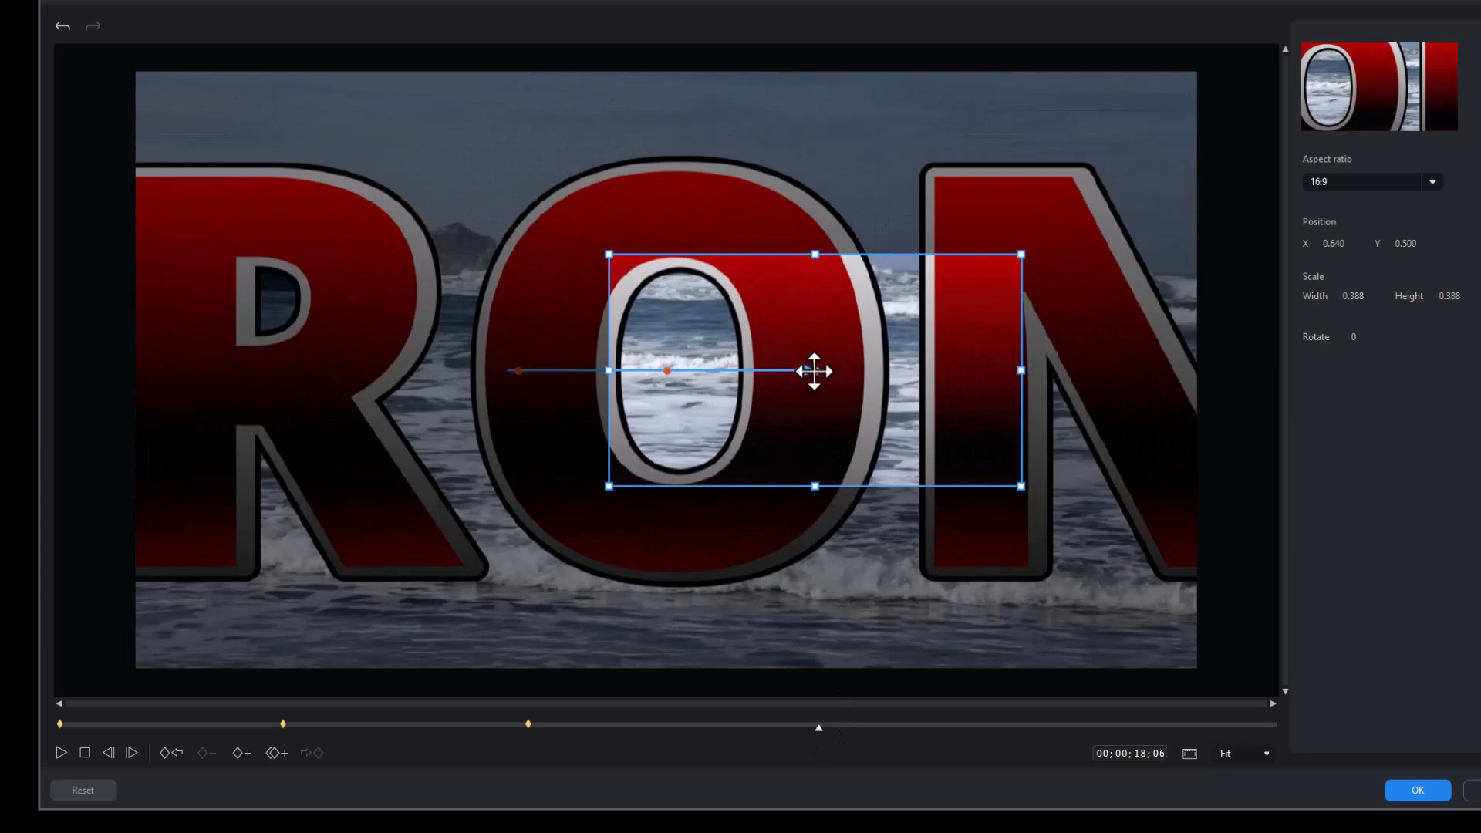
left_click_drag(814, 371, 676, 365)
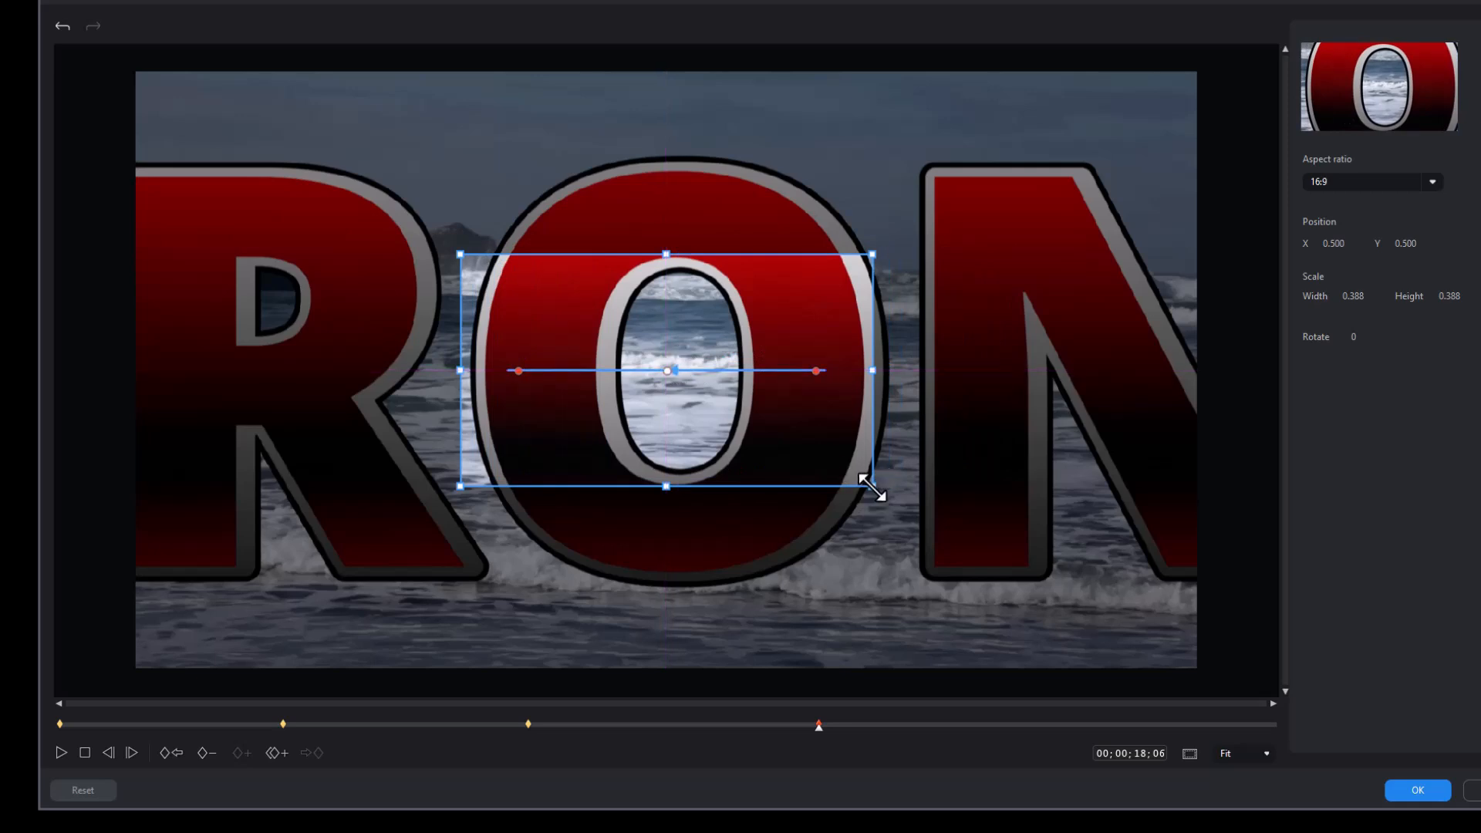
left_click_drag(871, 482, 727, 409)
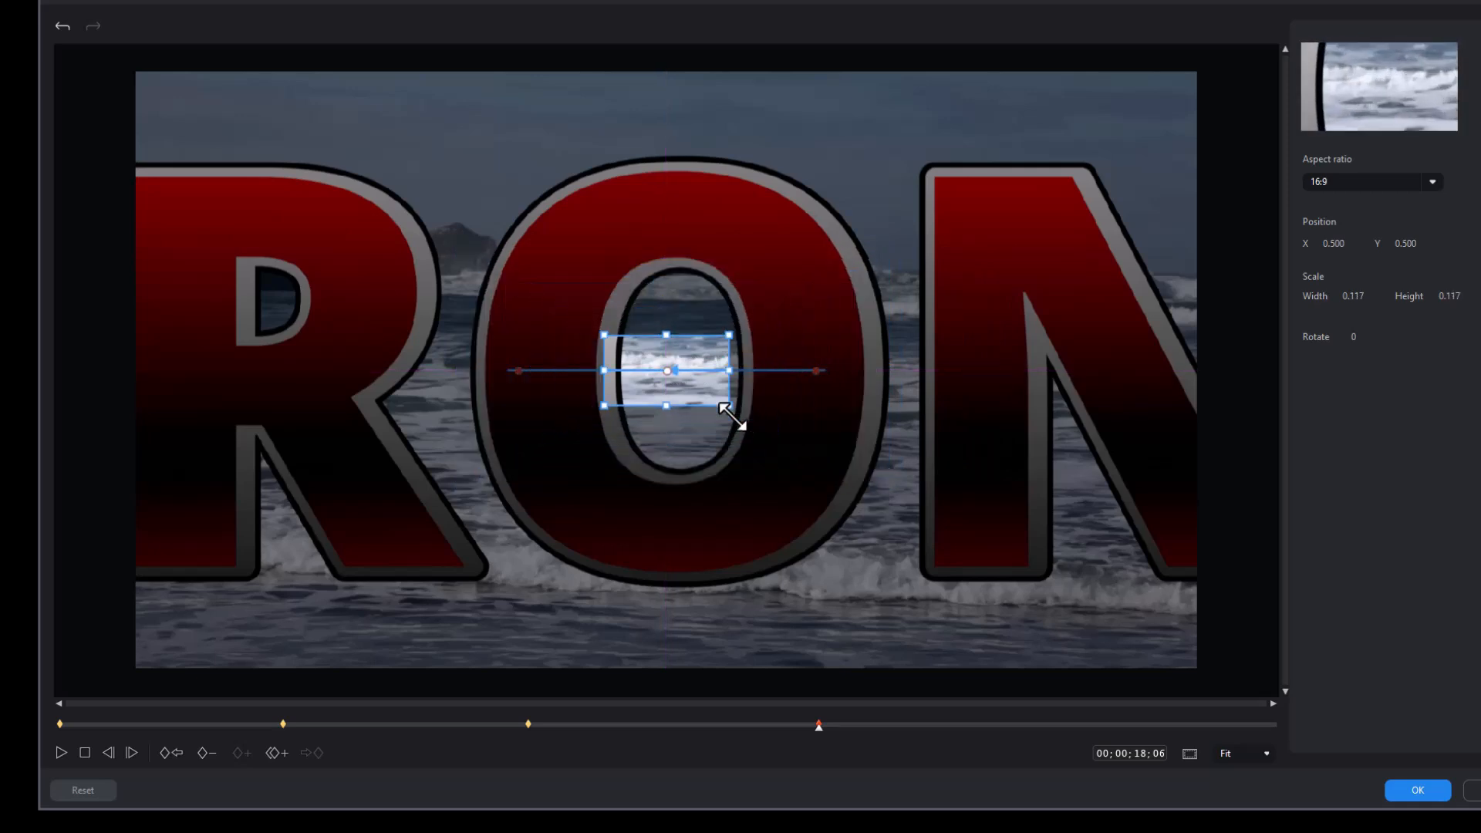
Refine the 00;00;18;06 keyframe by scaling the frame to 0.100 and nudging it to position X 0.512 inside the letter O.
scroll(679, 382, "down", 2)
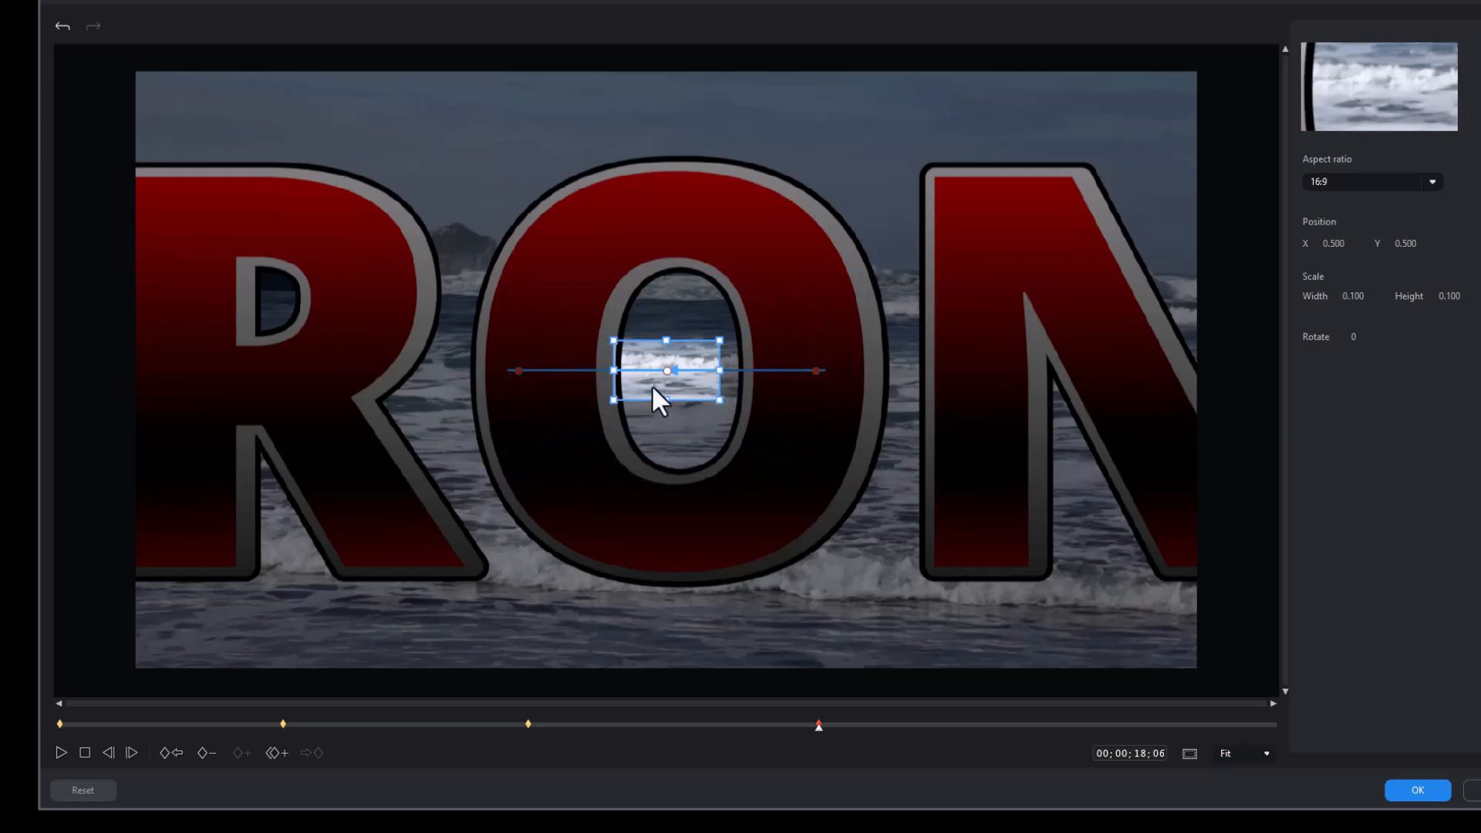
key("Right")
key("Right")
key("Right")
key("Right")
key("Right")
key("Right")
key("Right")
key("Right")
key("Right")
key("Right")
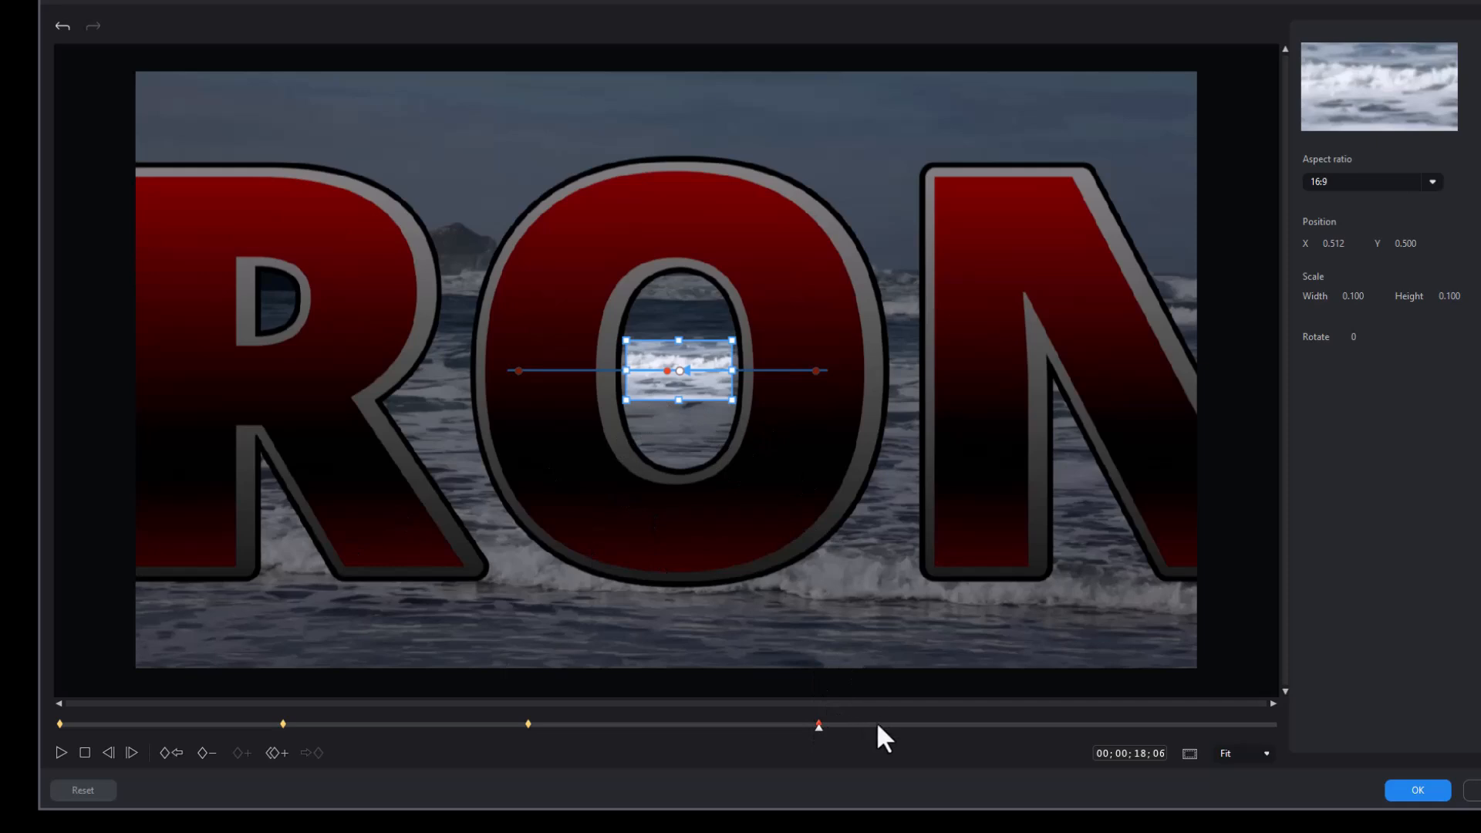
Create a Pan / Zoom keyframe at 00;00;21;25 with the frame scaled to 0.241 and positioned at X 0.500, Y 0.315.
left_click(969, 725)
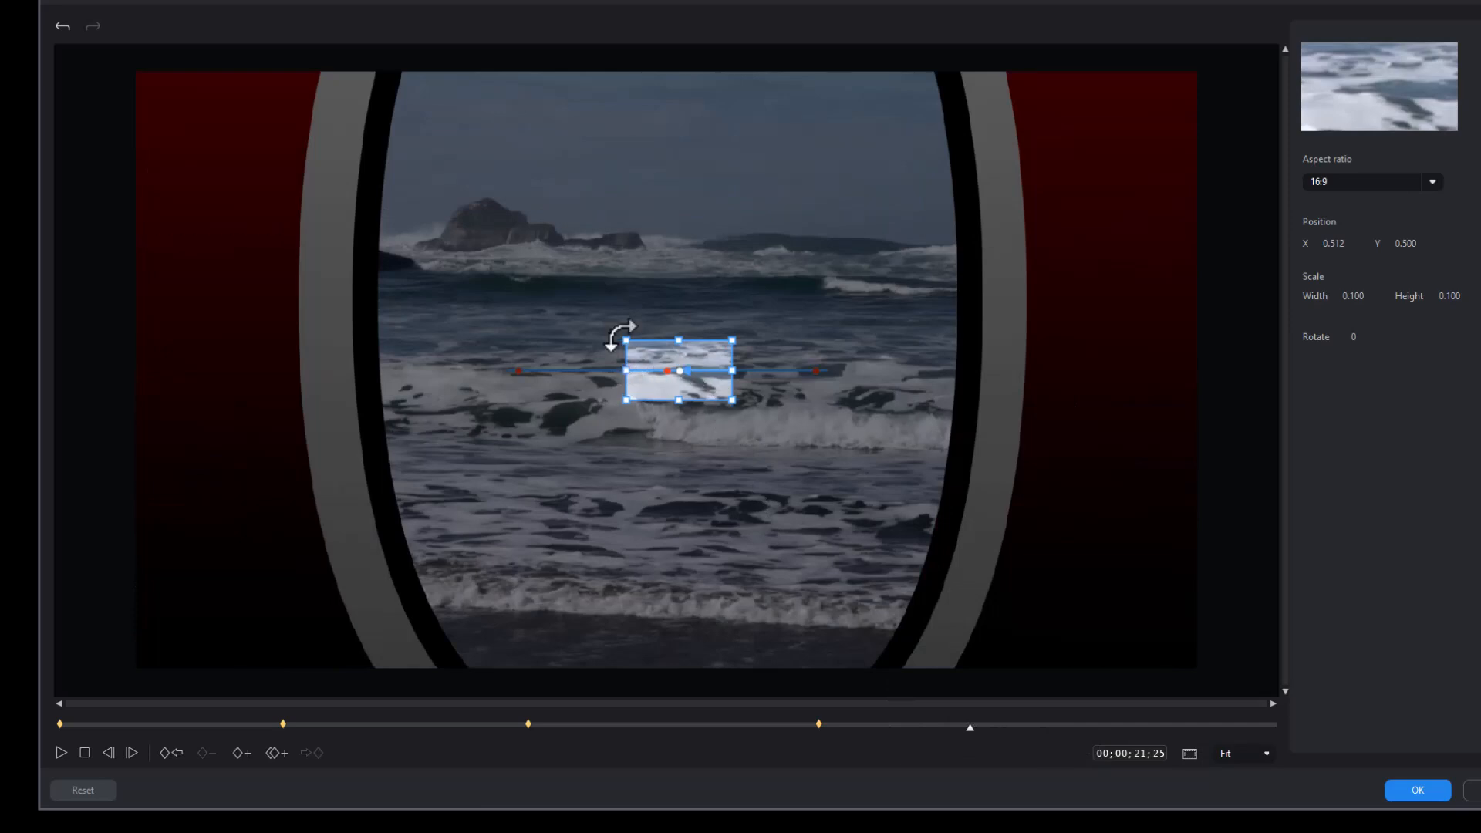
left_click_drag(618, 334, 542, 291)
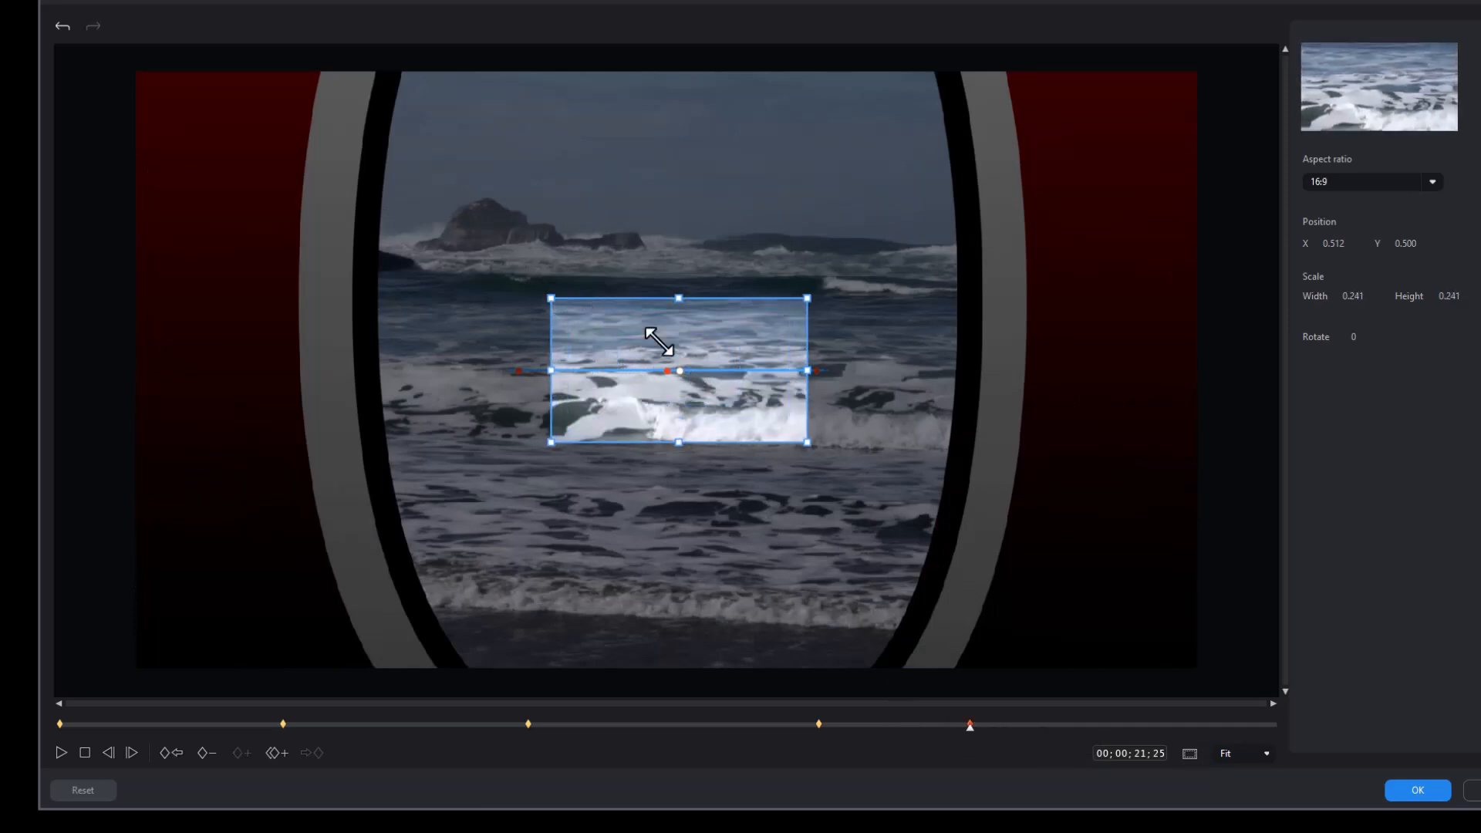
left_click_drag(674, 347, 662, 248)
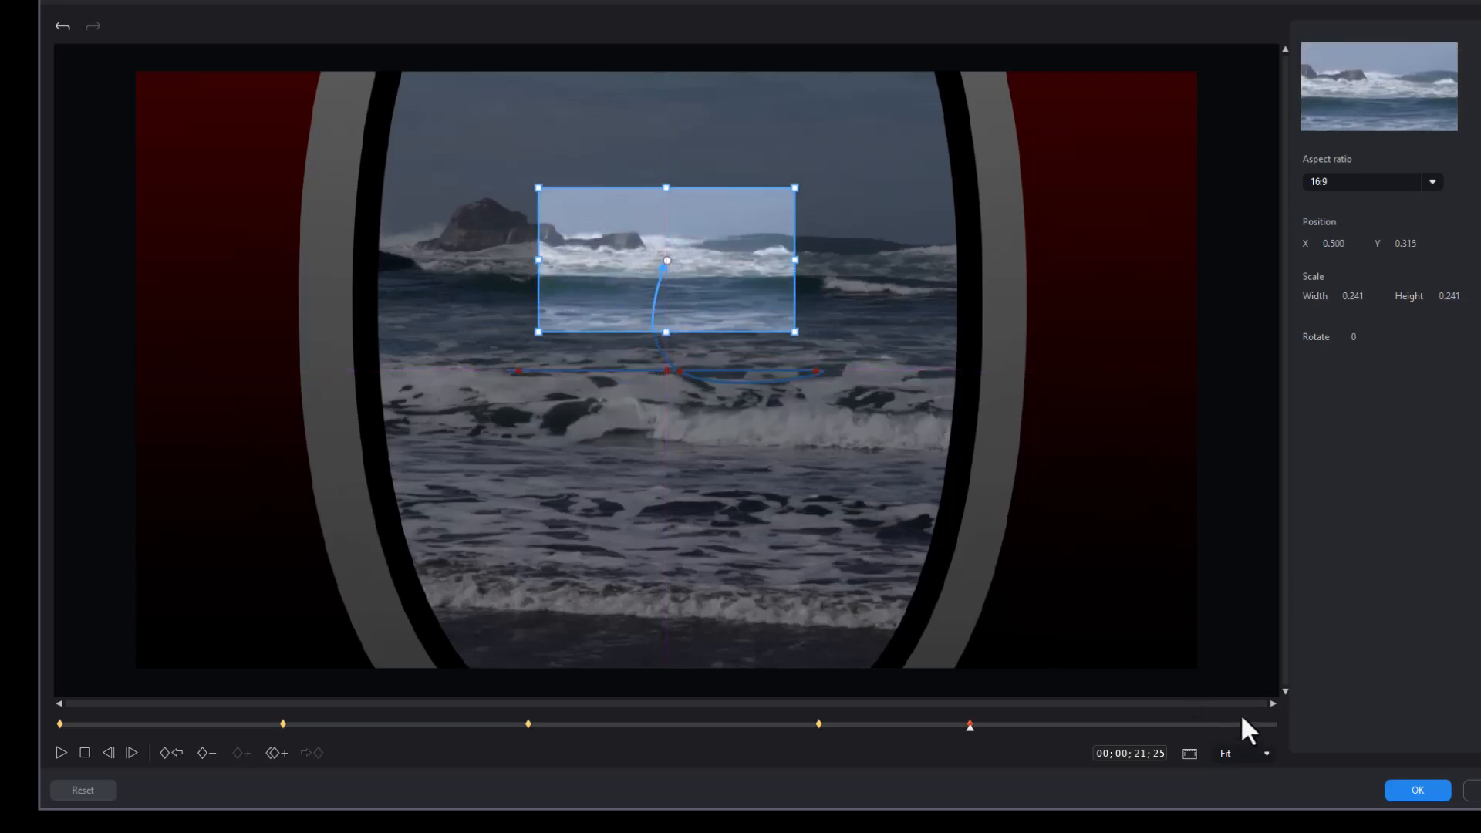
Create a Pan / Zoom keyframe at 00;00;29;03 with the frame on the rock at X 0.558, Y 0.210, scaled to 0.156.
left_click(1273, 725)
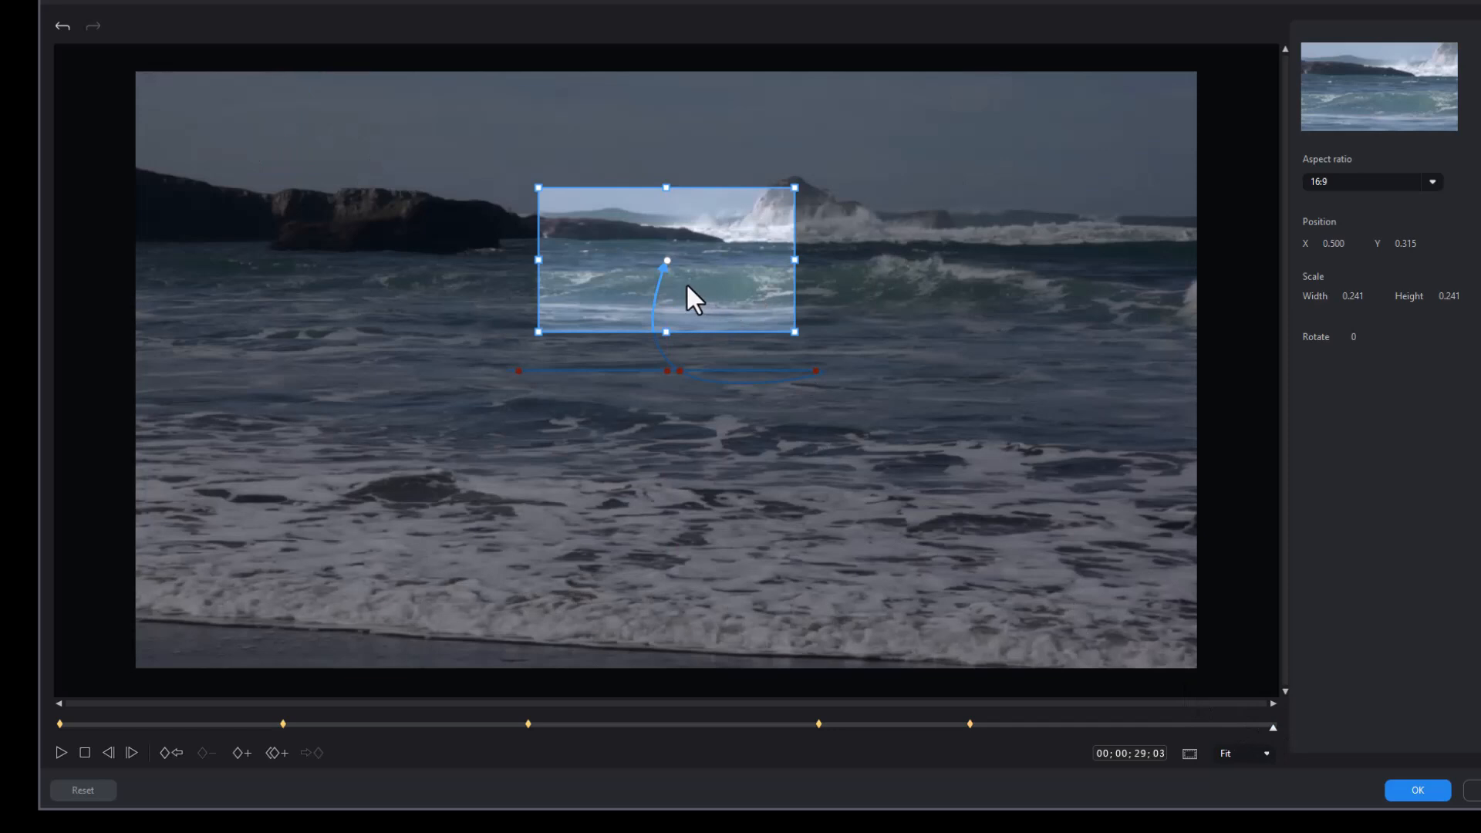
left_click_drag(665, 262, 727, 188)
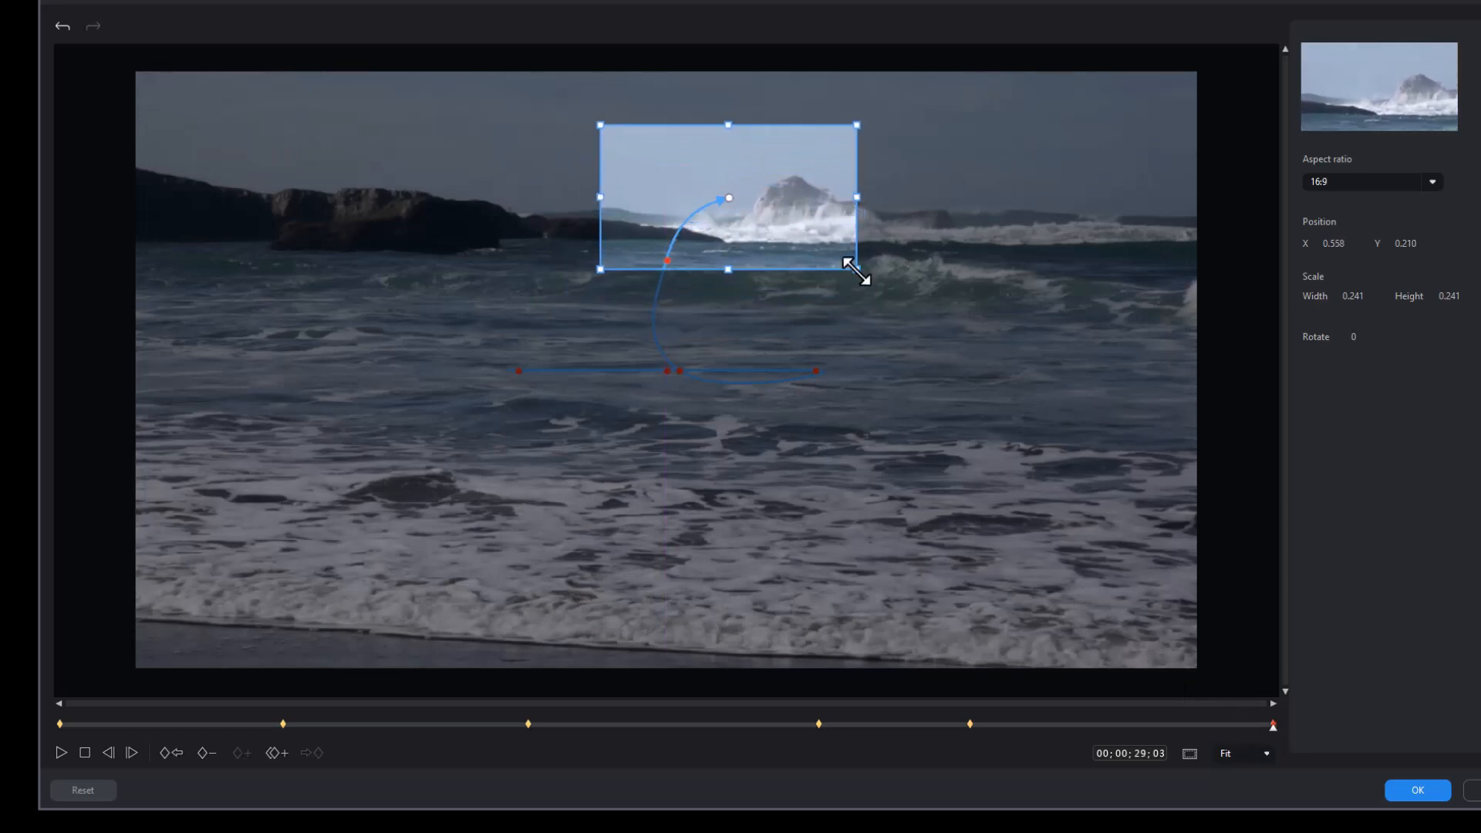
left_click_drag(849, 267, 820, 242)
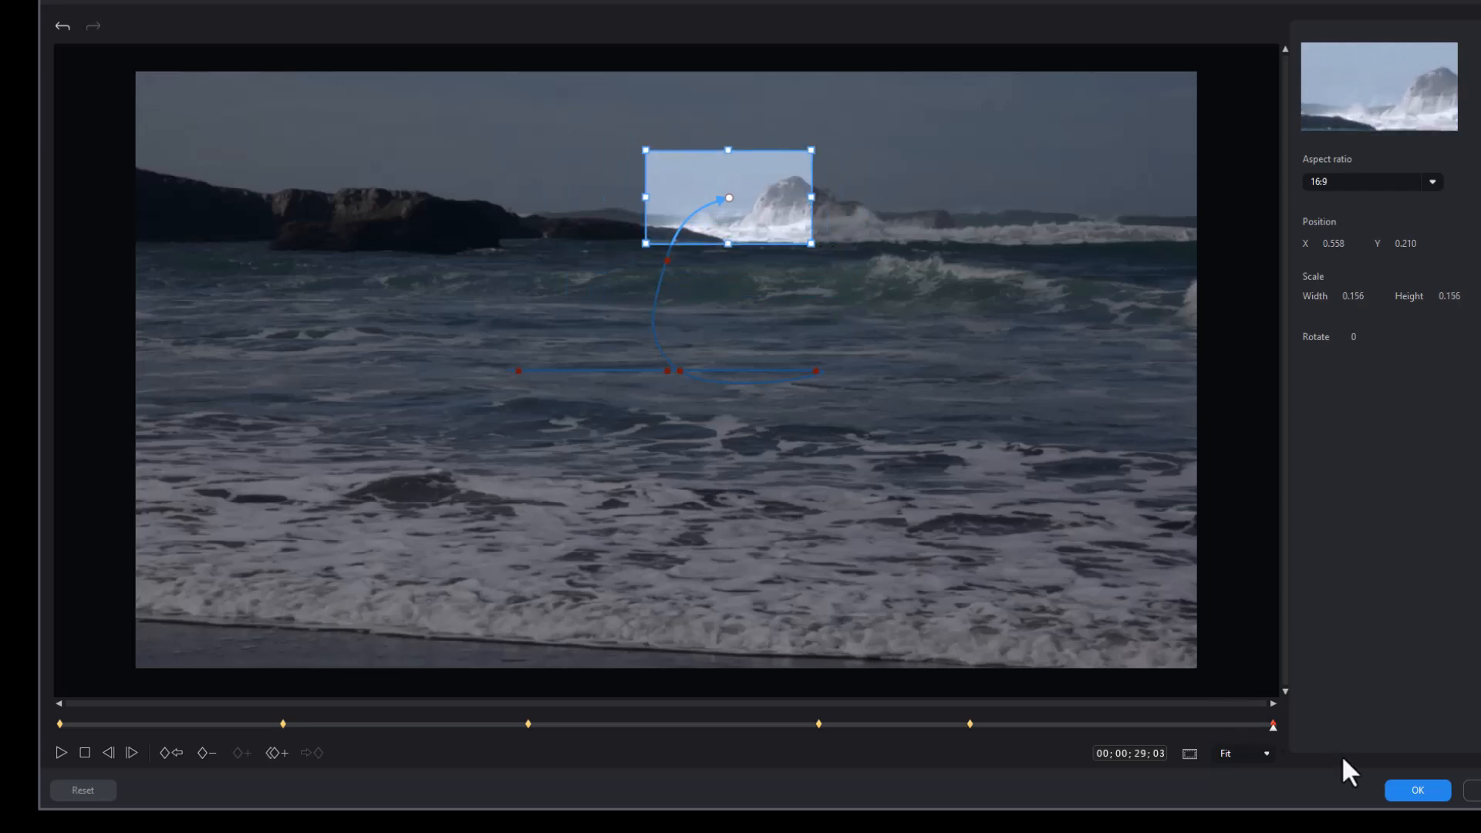
Apply the Pan / Zoom motion to the second fly2 clip and play it back from its start.
left_click(1423, 792)
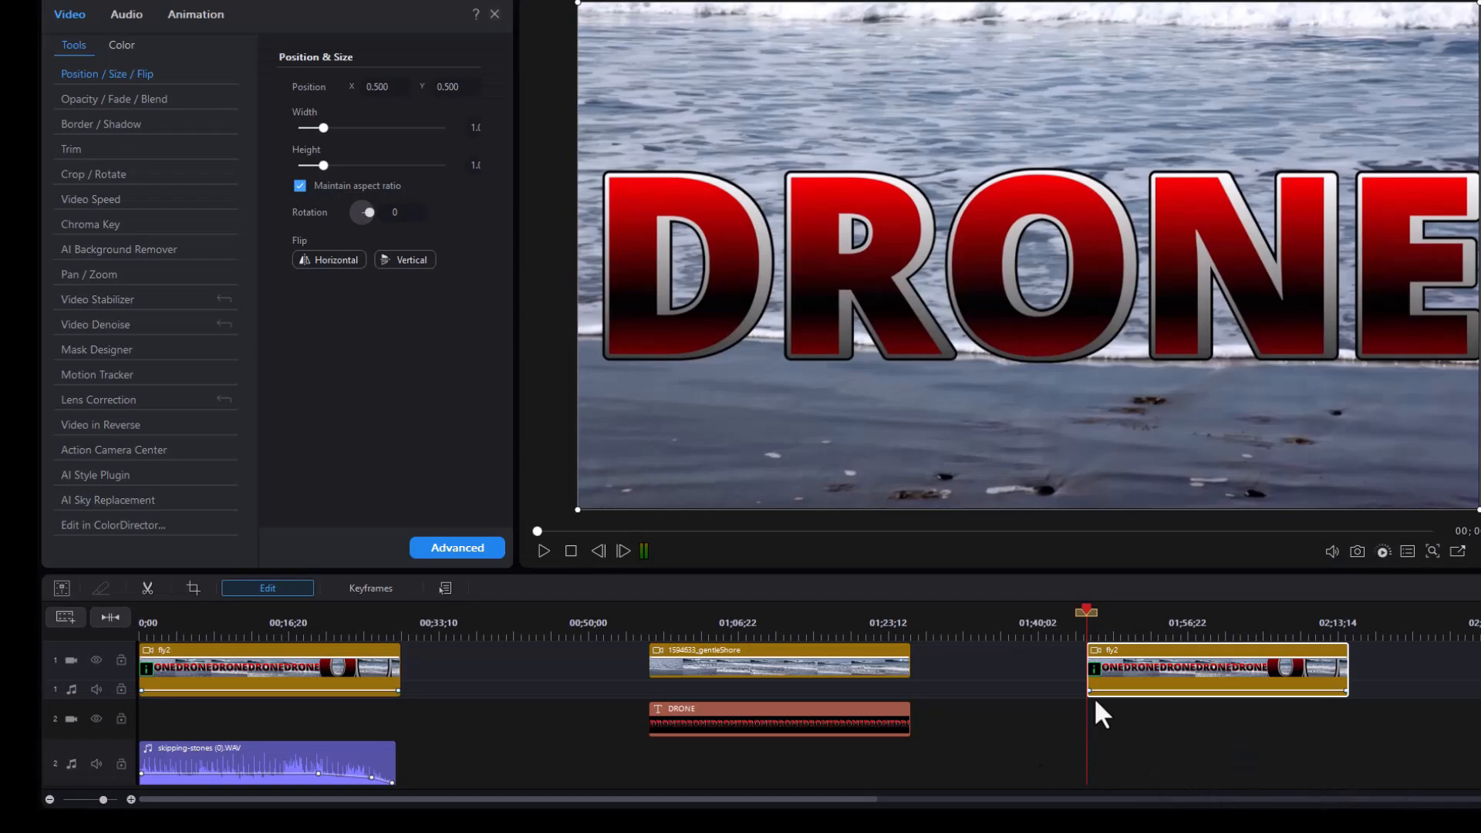
left_click(543, 550)
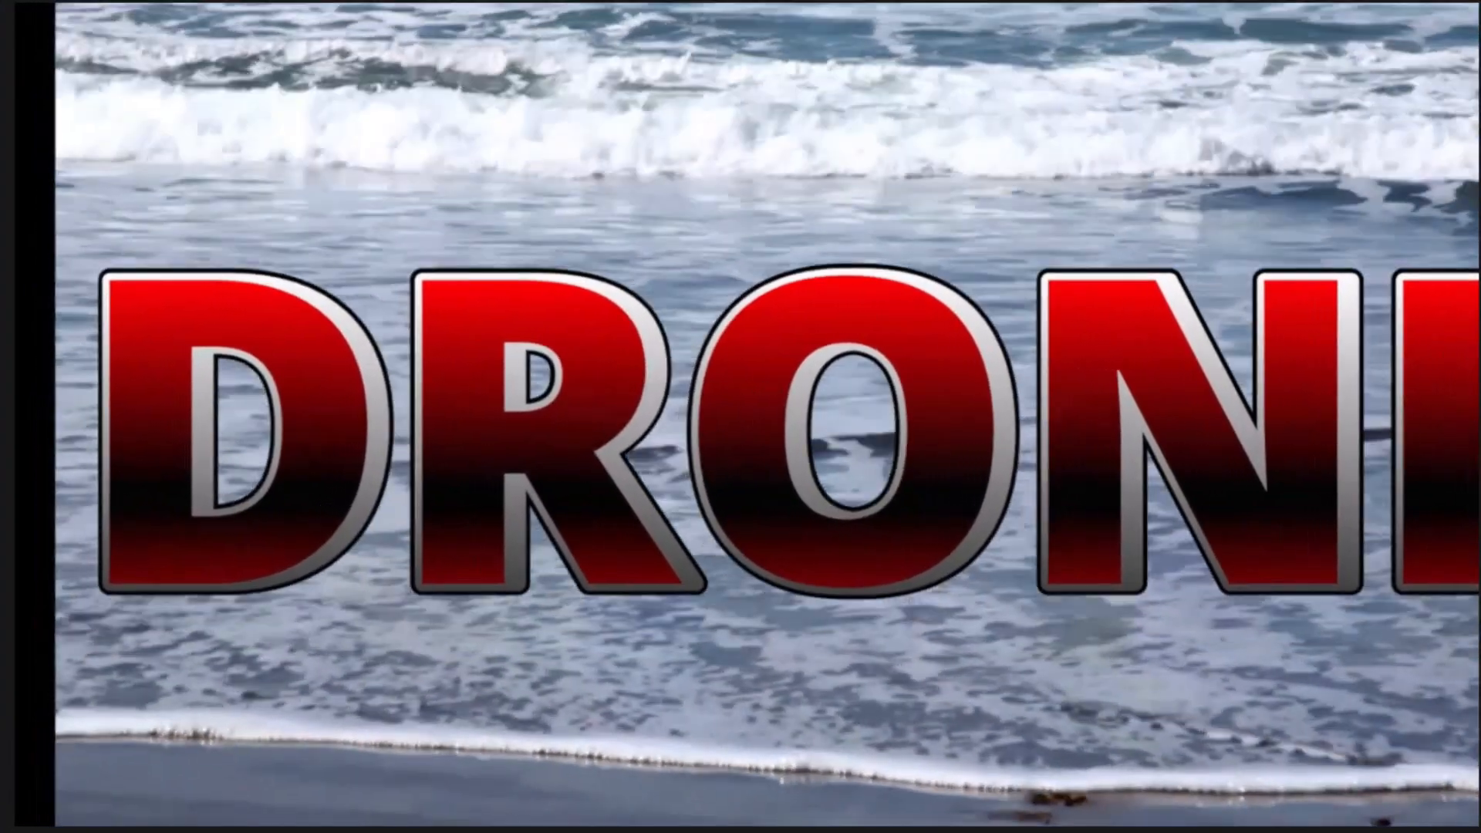